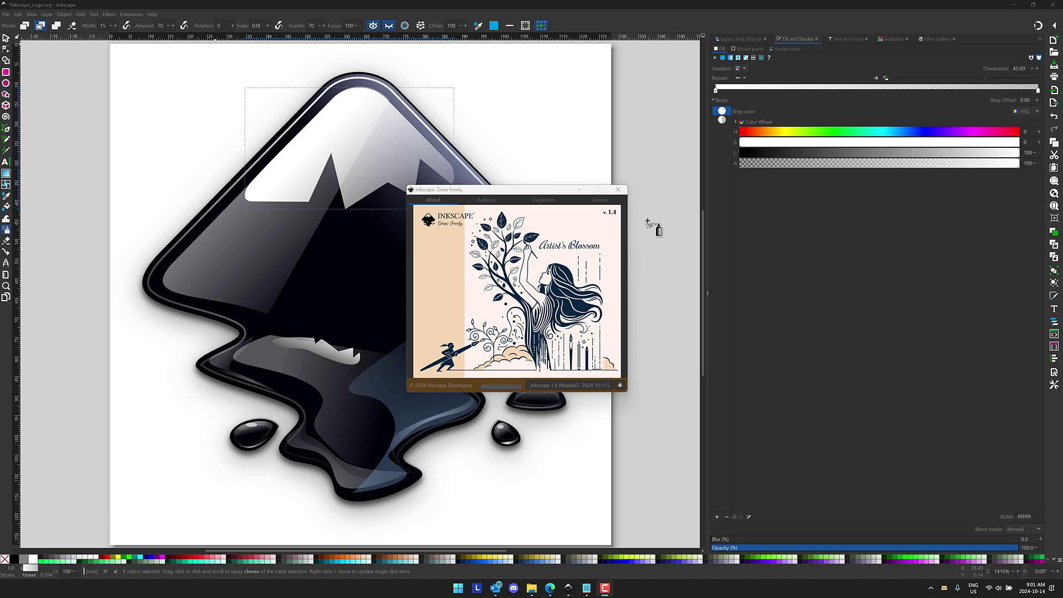
Close the About Inkscape window to reveal the Inkscape_Logo.svg canvas.
{"action": "left_click", "coordinate": [618, 190]}
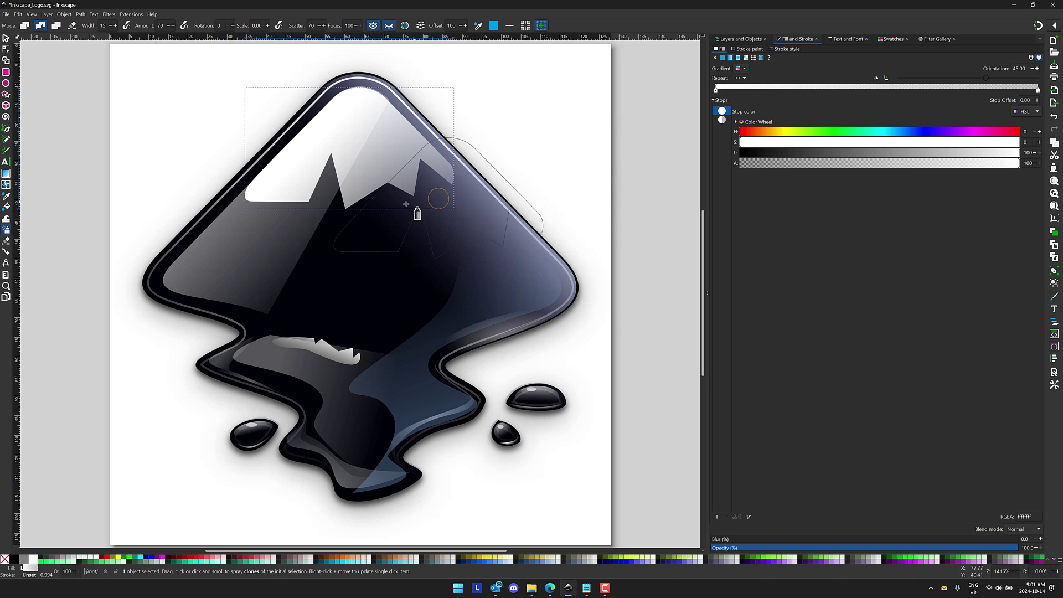
With the Node tool, pull out the handle of the snow cap's right corner node slightly.
{"action": "left_click", "coordinate": [6, 49]}
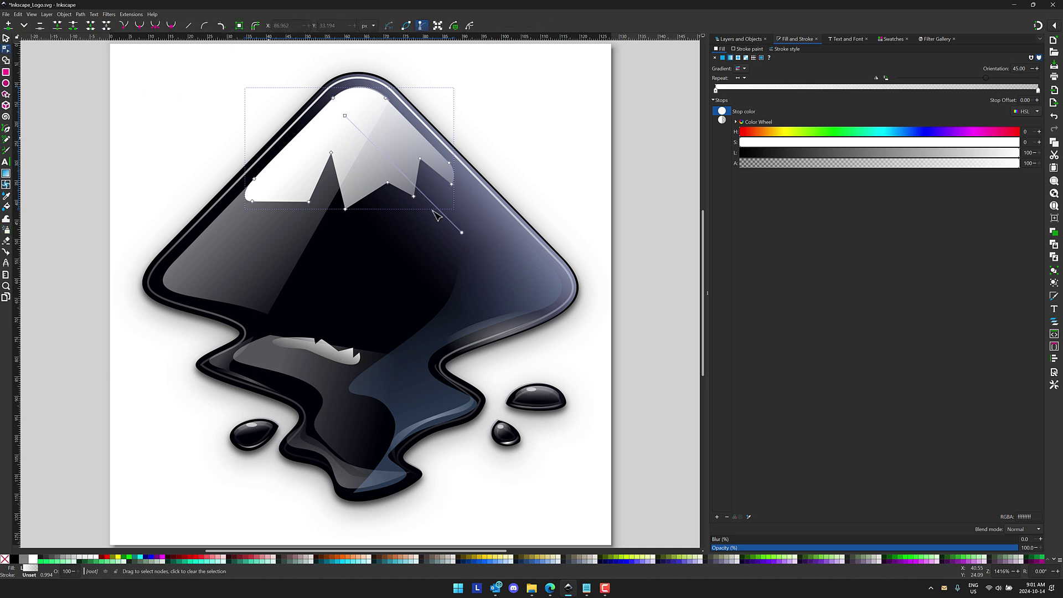
{"action": "left_click", "coordinate": [461, 233]}
{"action": "left_click", "coordinate": [450, 163]}
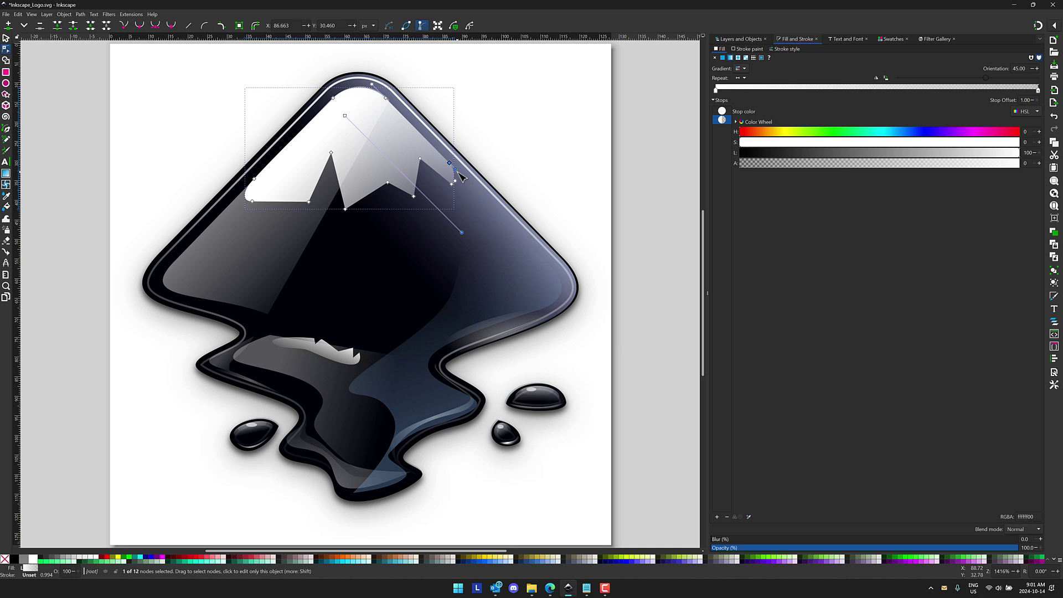
{"action": "mouse_move", "coordinate": [459, 172]}
{"action": "left_mouse_down"}
{"action": "mouse_move", "coordinate": [493, 161]}
{"action": "mouse_move", "coordinate": [469, 168]}
{"action": "left_mouse_up"}
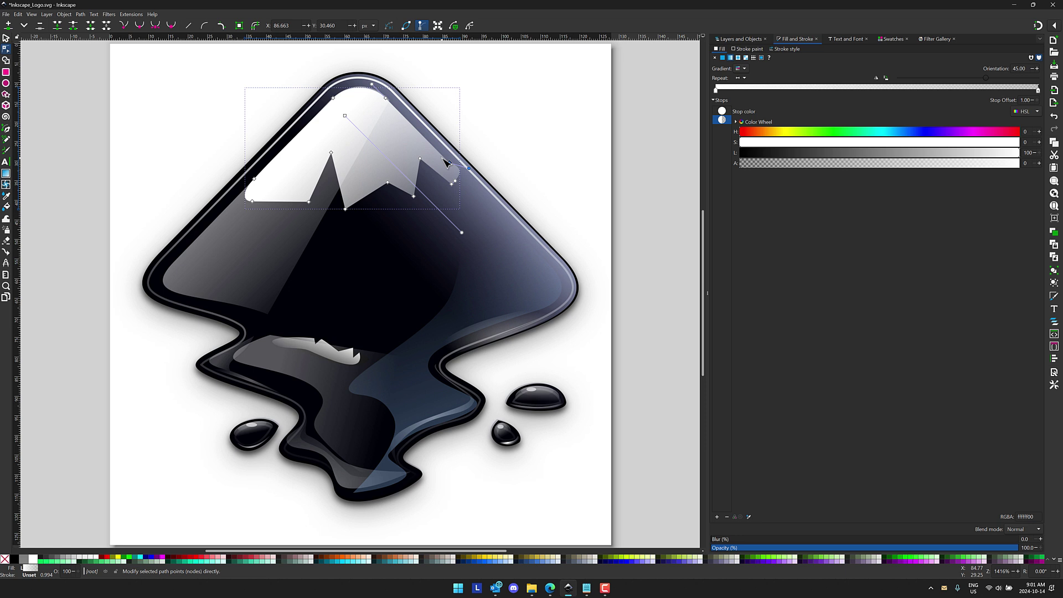
{"action": "left_click", "coordinate": [447, 162]}
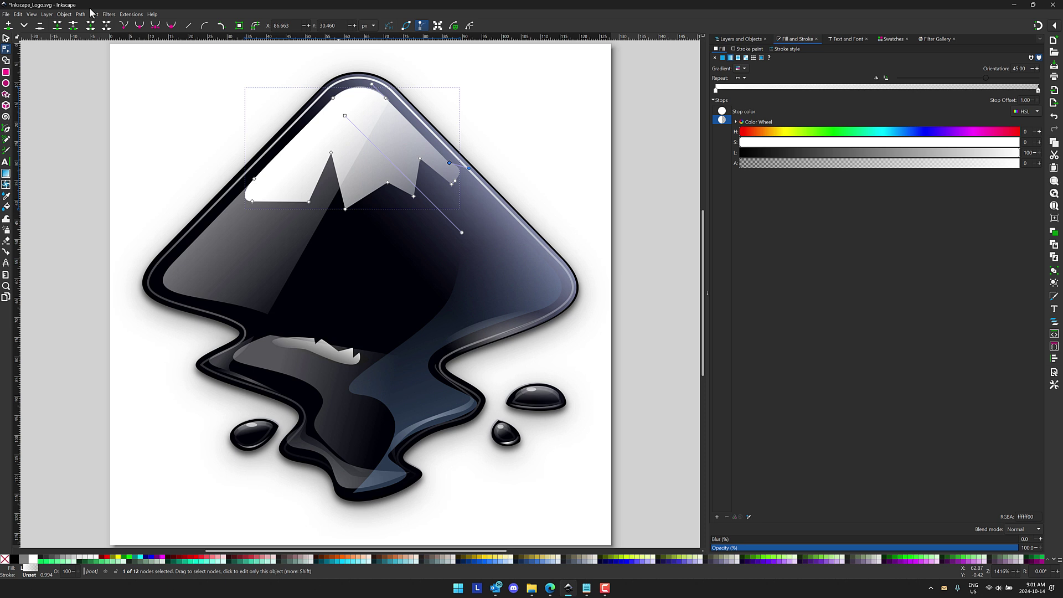
In Preferences > Interface > Theming, set the icon theme to Dash and close Preferences.
{"action": "left_click", "coordinate": [18, 15]}
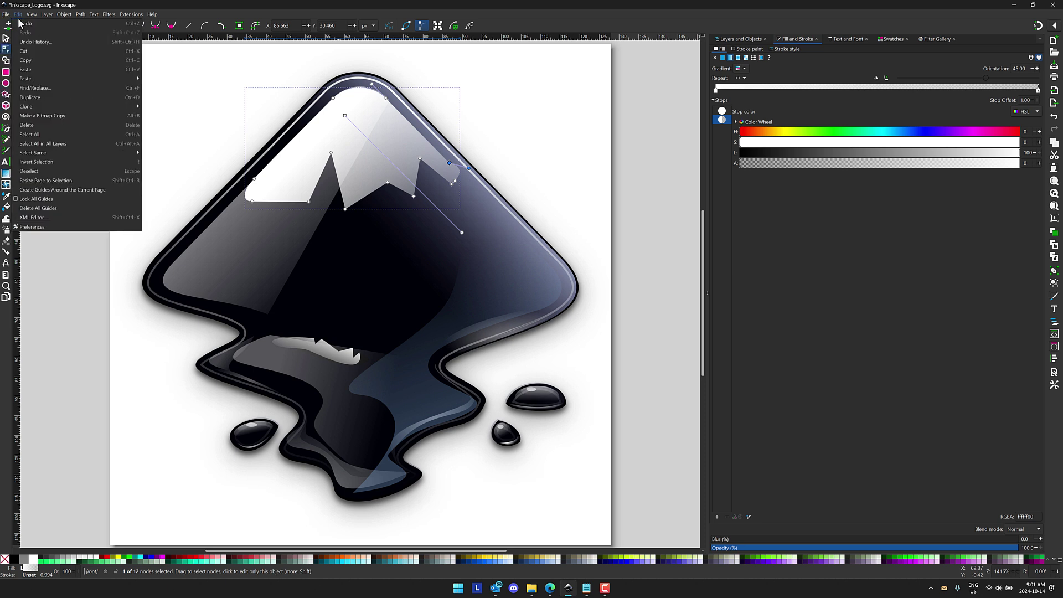
{"action": "left_click", "coordinate": [38, 227]}
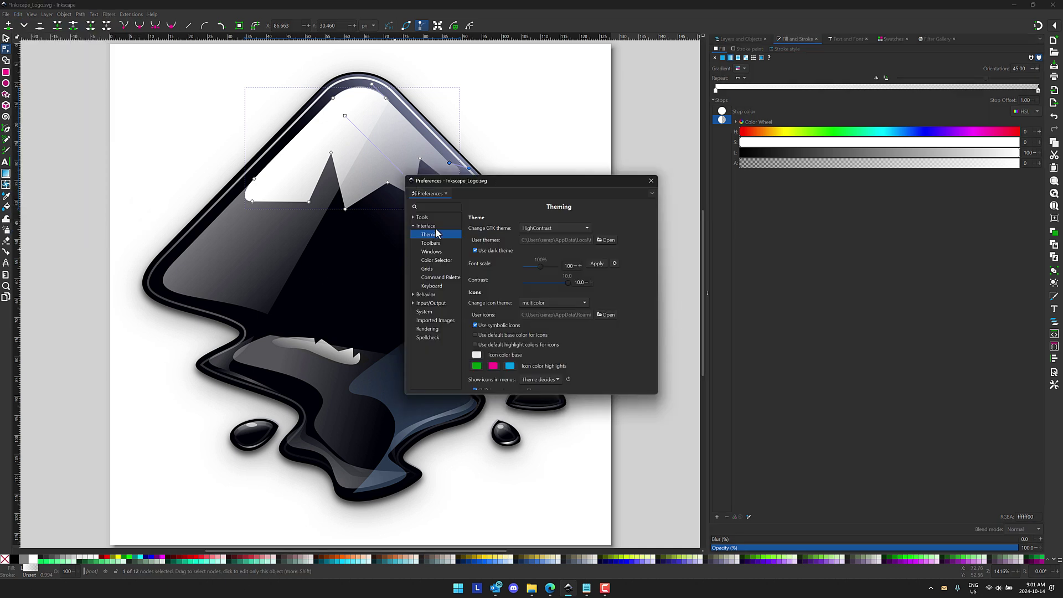
{"action": "left_click", "coordinate": [436, 235]}
{"action": "left_click", "coordinate": [585, 303]}
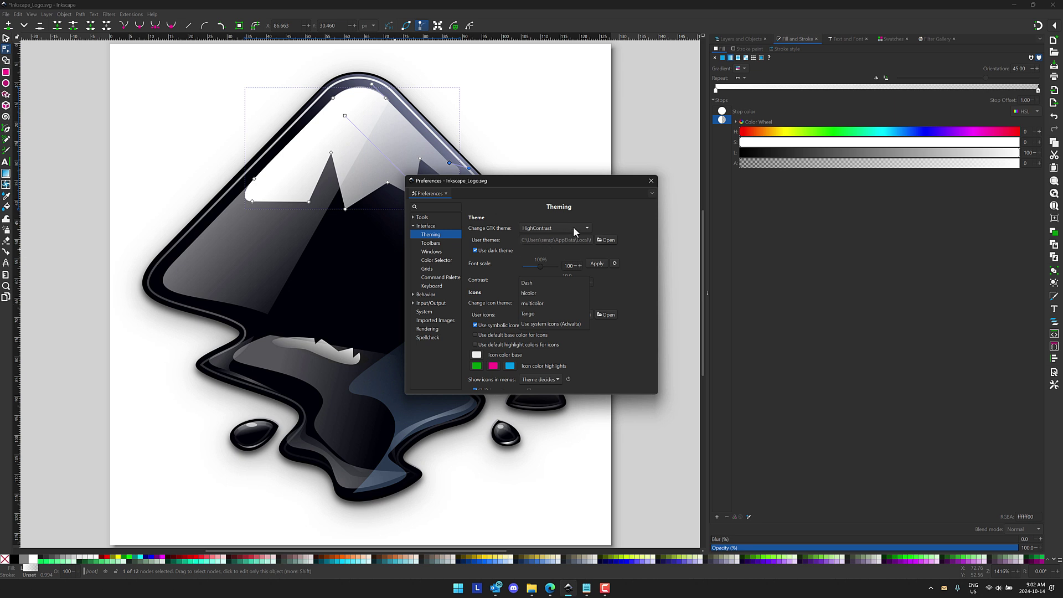
{"action": "left_click", "coordinate": [535, 284]}
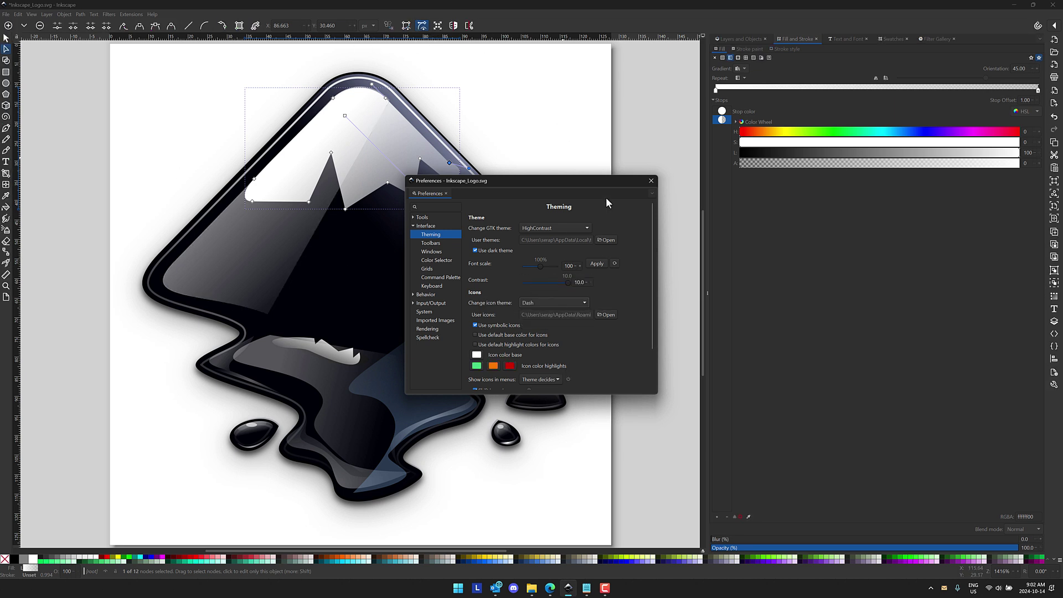
{"action": "left_click", "coordinate": [651, 180]}
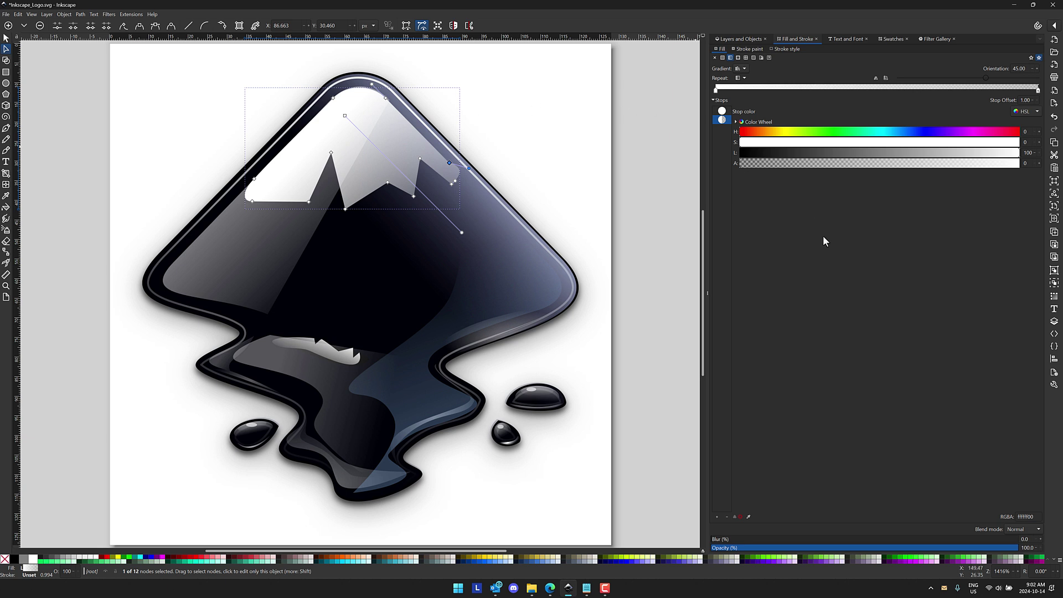
Apply the Distort filter Chalk and Sponge to the snow cap from the Filter Gallery.
{"action": "left_click", "coordinate": [935, 39]}
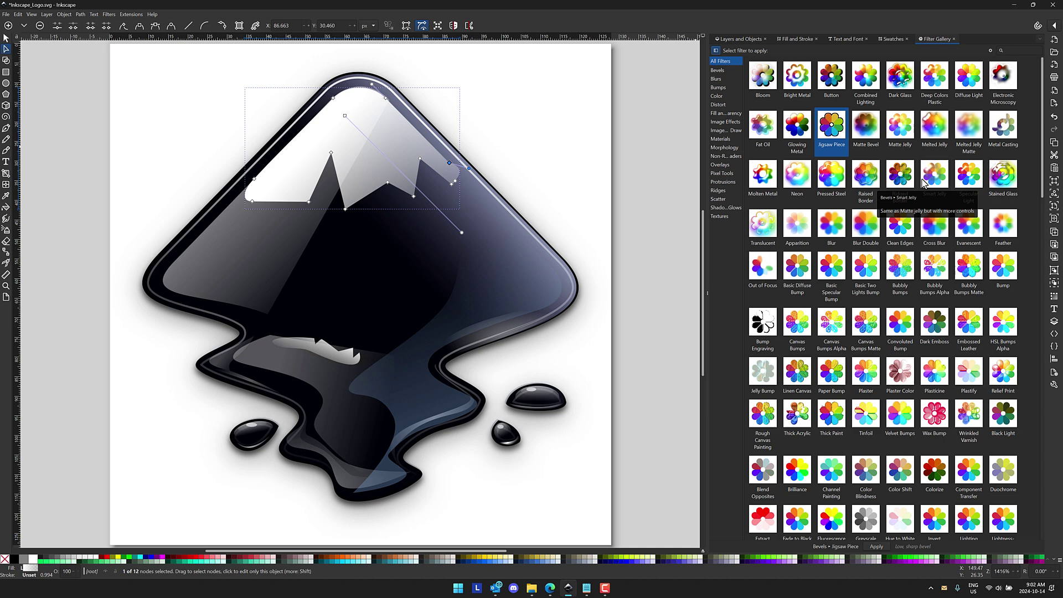
{"action": "left_click", "coordinate": [720, 106]}
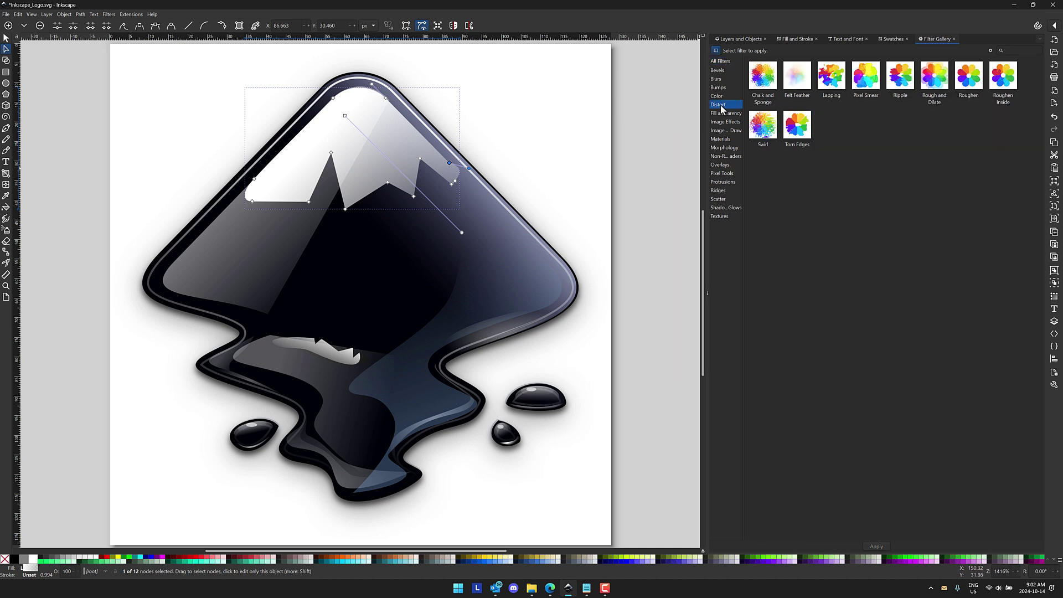
{"action": "left_click", "coordinate": [762, 81]}
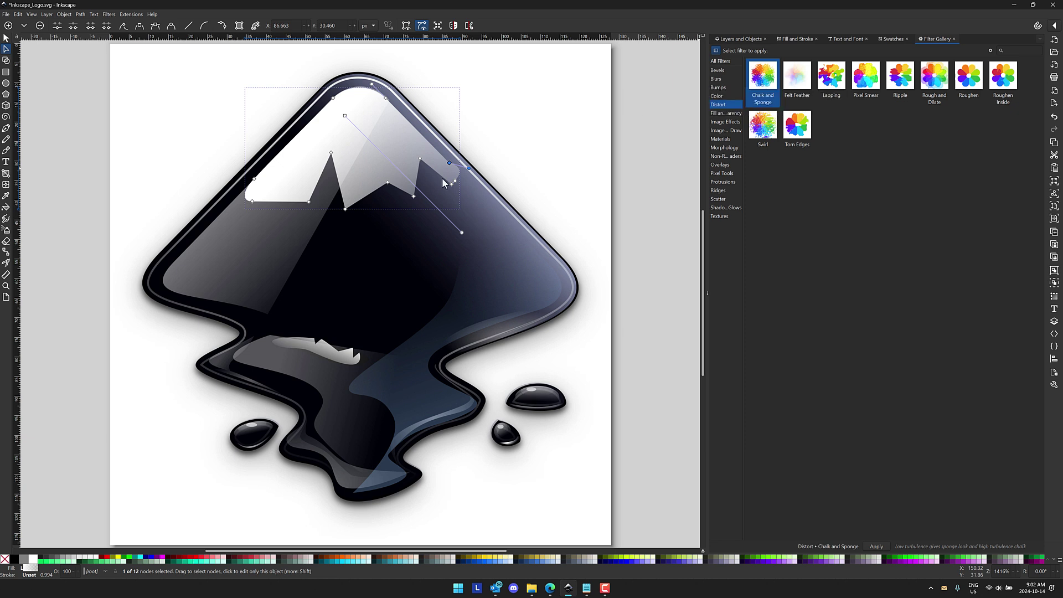
{"action": "double_click", "coordinate": [768, 81]}
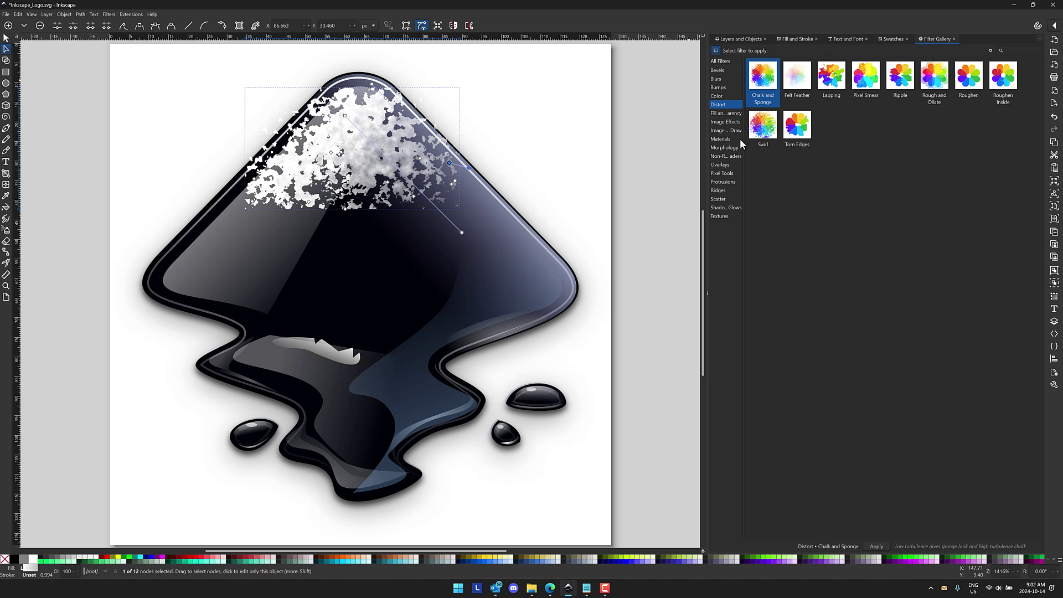
Select the blue lower-right highlight, pick Torn Edges, and show All Filters again.
{"action": "left_click", "coordinate": [539, 271]}
{"action": "left_click", "coordinate": [801, 124]}
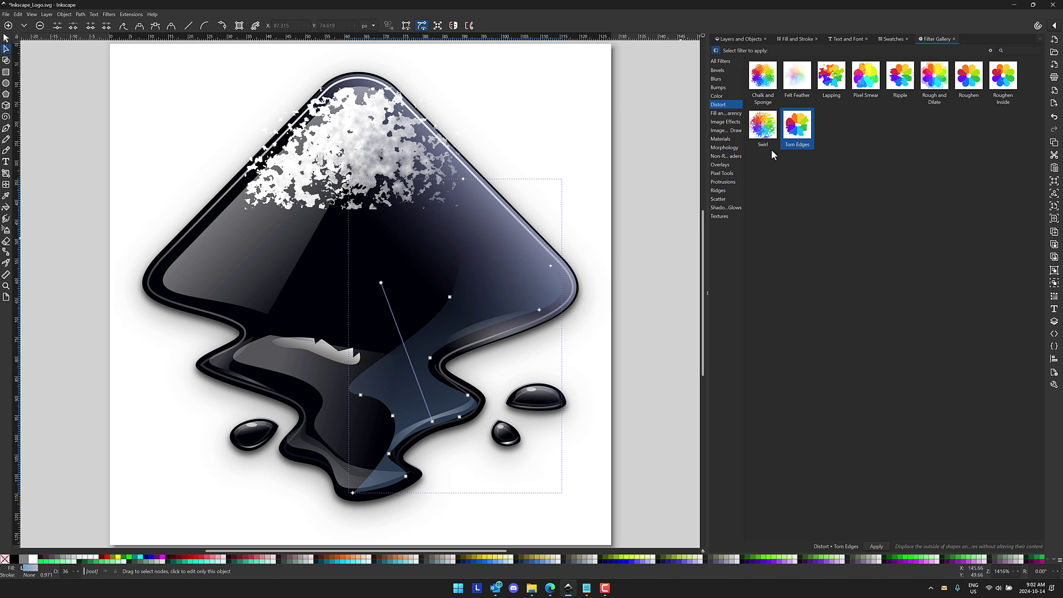
{"action": "left_click", "coordinate": [719, 62]}
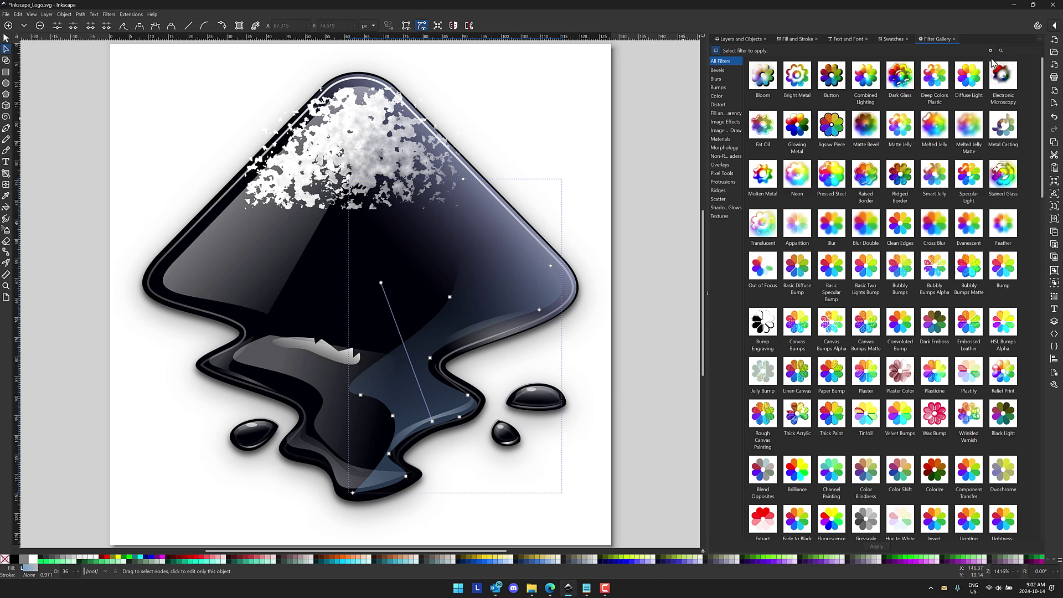
Switch the Swatches panel palette to Hilite, then close the Swatches panel.
{"action": "left_click", "coordinate": [889, 39]}
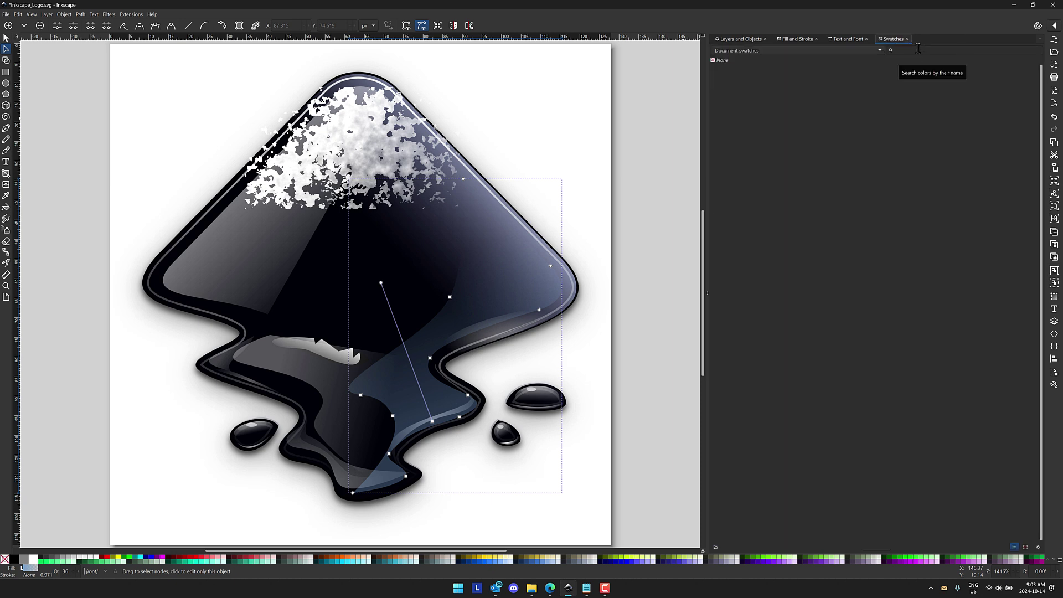
{"action": "left_click", "coordinate": [876, 50]}
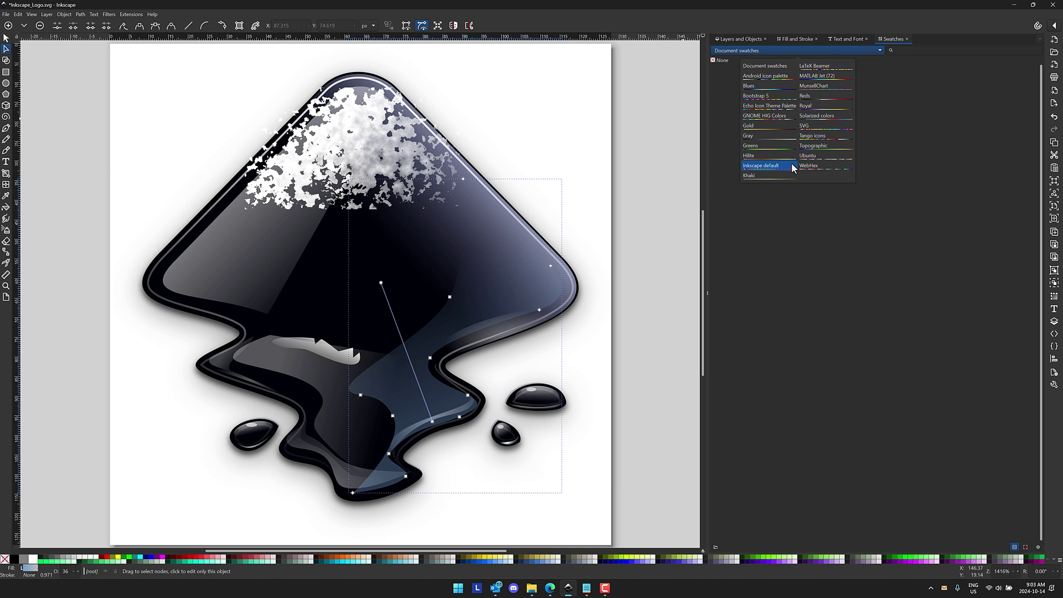
{"action": "left_click", "coordinate": [775, 155]}
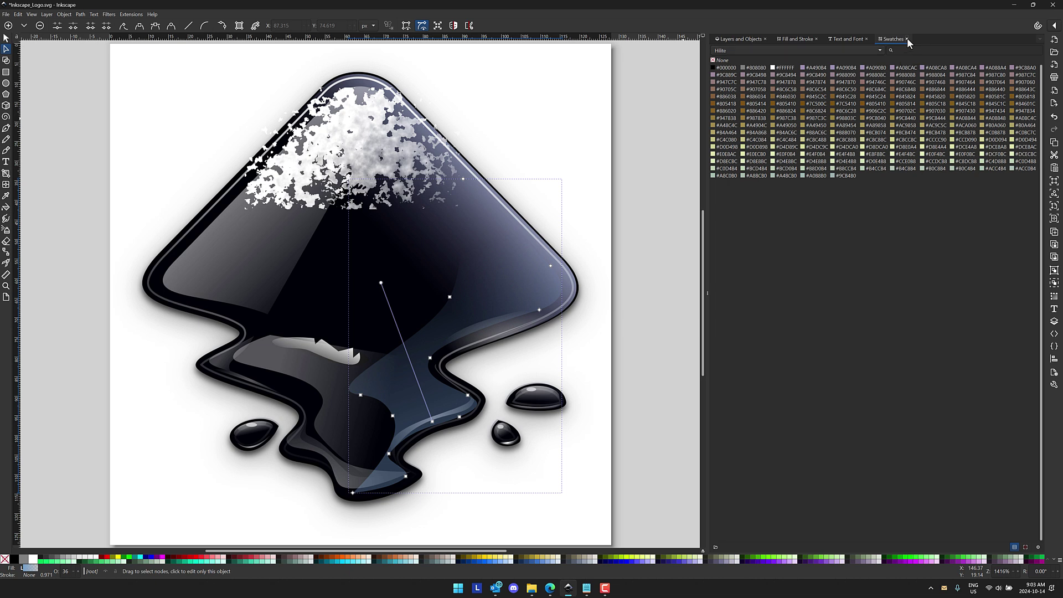
{"action": "left_click", "coordinate": [907, 39]}
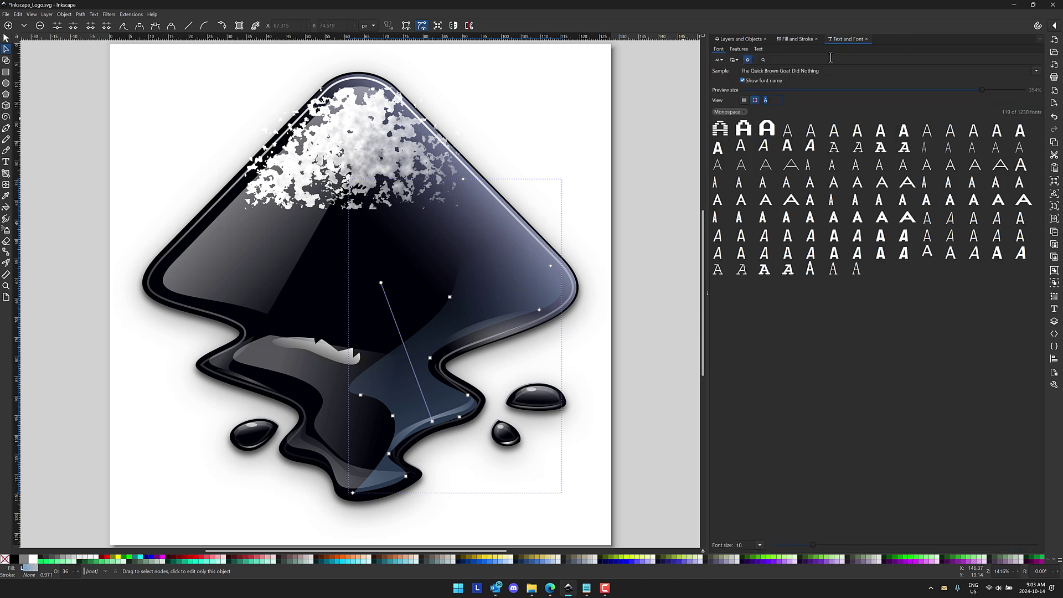
Show fonts as a sample-text list at 210%, hide font names, and clear the Monospace filter.
{"action": "left_click", "coordinate": [743, 101]}
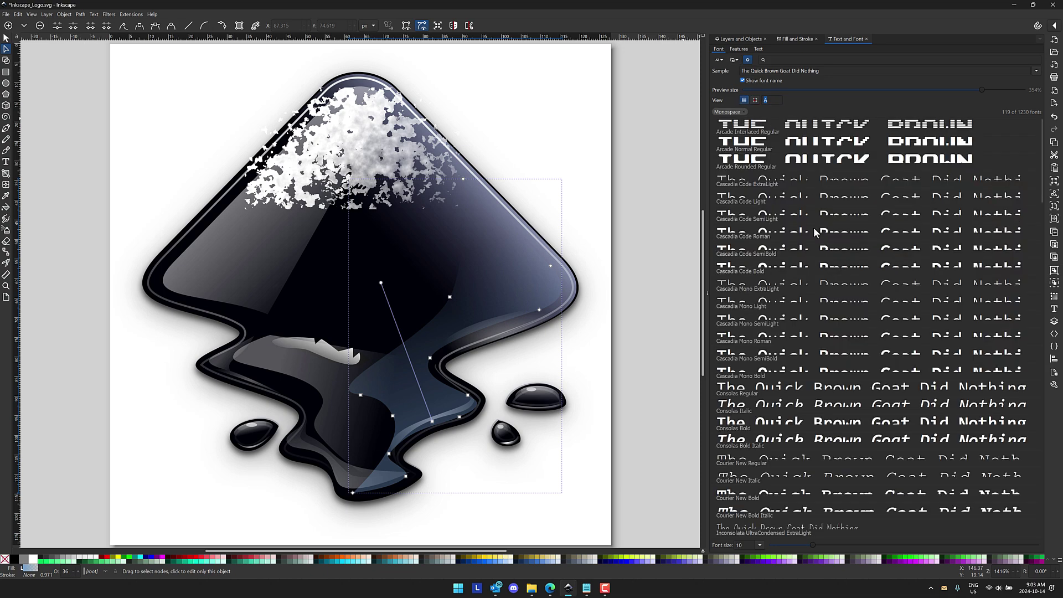
{"action": "scroll", "coordinate": [817, 242], "scroll_direction": "down", "scroll_amount": 10}
{"action": "scroll", "coordinate": [808, 241], "scroll_direction": "up", "scroll_amount": 10}
{"action": "left_click_drag", "start_coordinate": [980, 90], "coordinate": [802, 91]}
{"action": "left_click", "coordinate": [842, 91]}
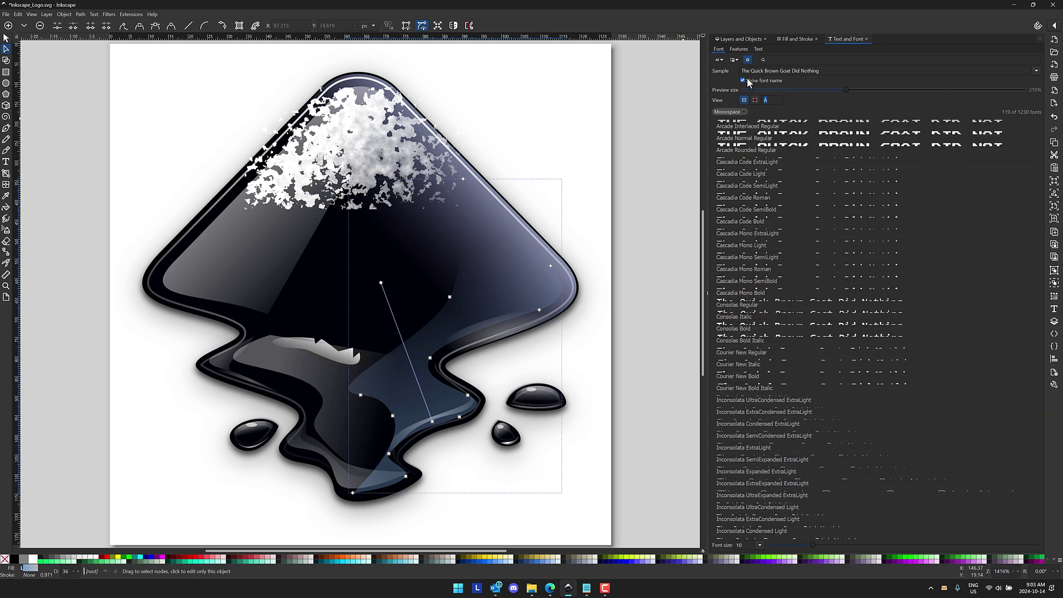
{"action": "left_click", "coordinate": [742, 81]}
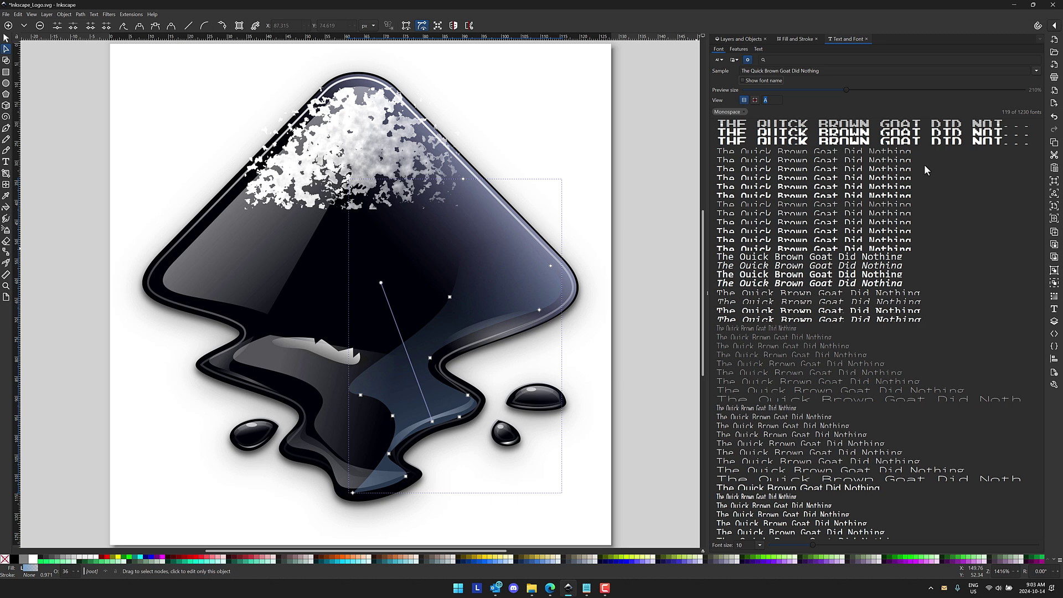
{"action": "left_click", "coordinate": [745, 112]}
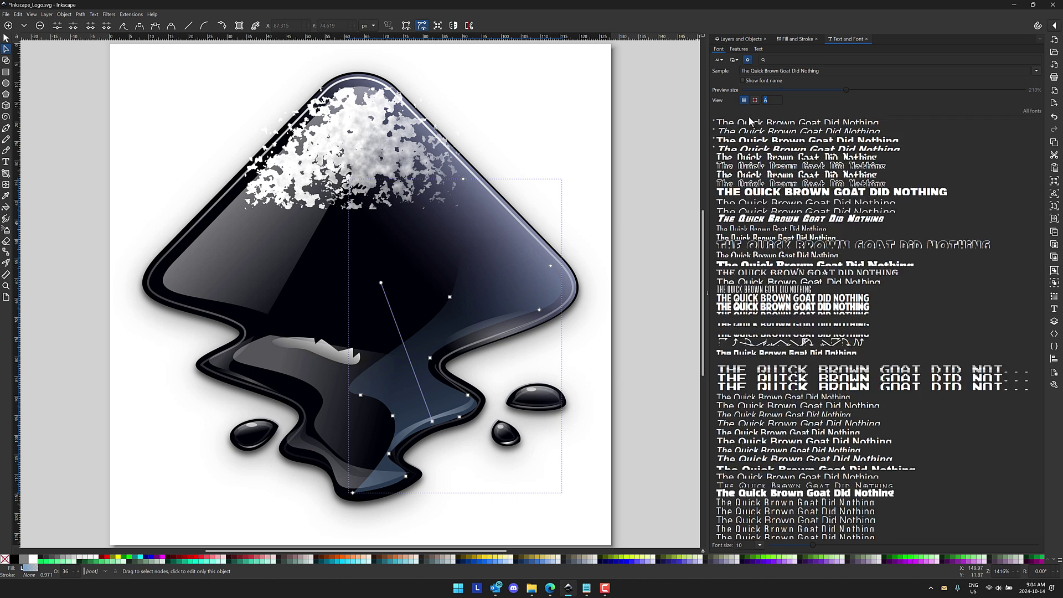
Sort the font list light to heavy, then condensed to expanded, then another order.
{"action": "left_click", "coordinate": [719, 59]}
{"action": "left_click", "coordinate": [738, 79]}
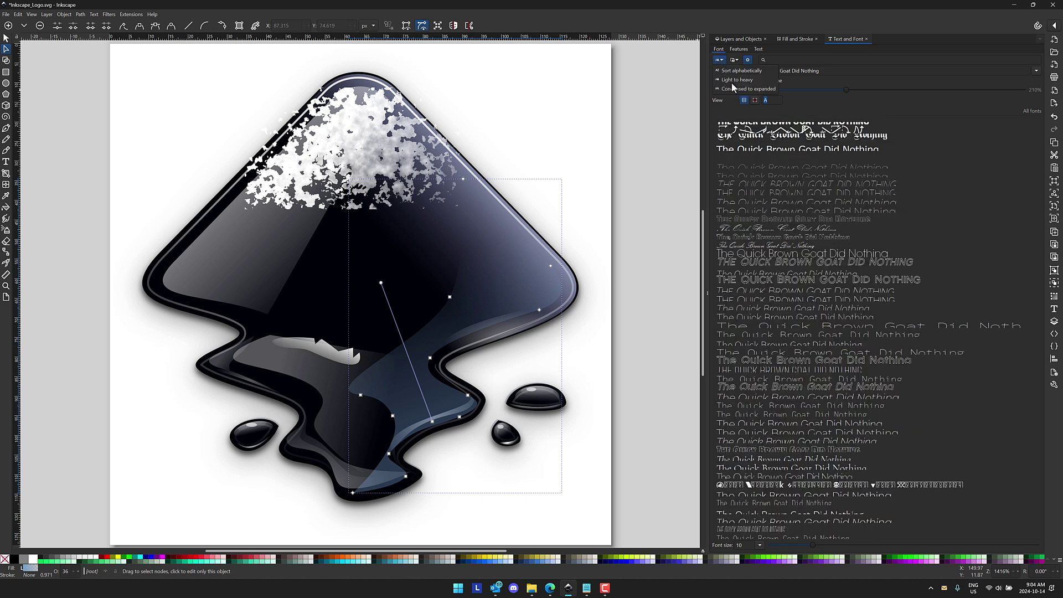
{"action": "left_click", "coordinate": [737, 86]}
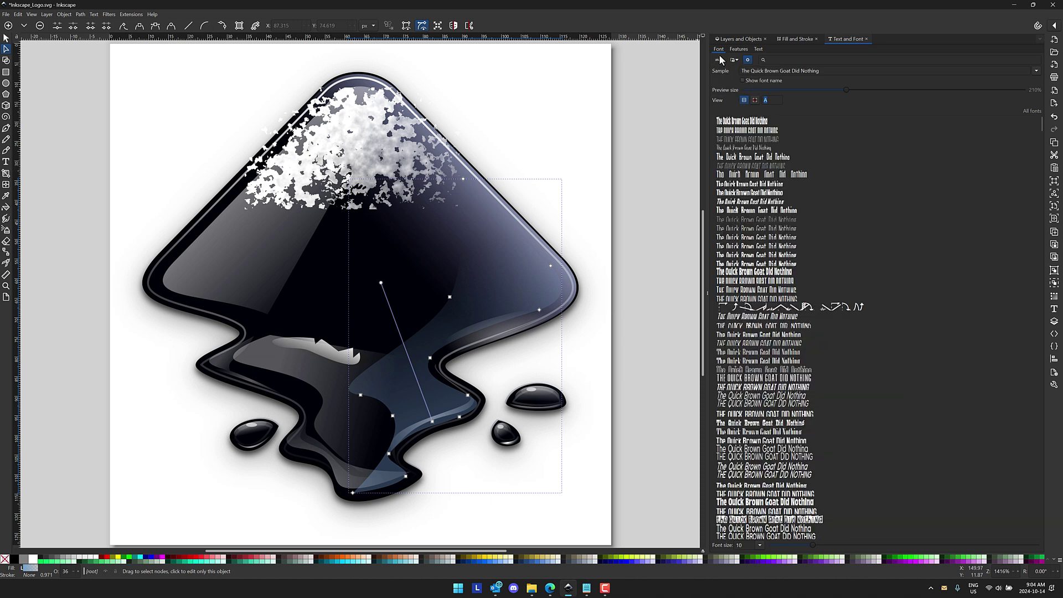
{"action": "left_click", "coordinate": [719, 60]}
{"action": "left_click", "coordinate": [737, 69]}
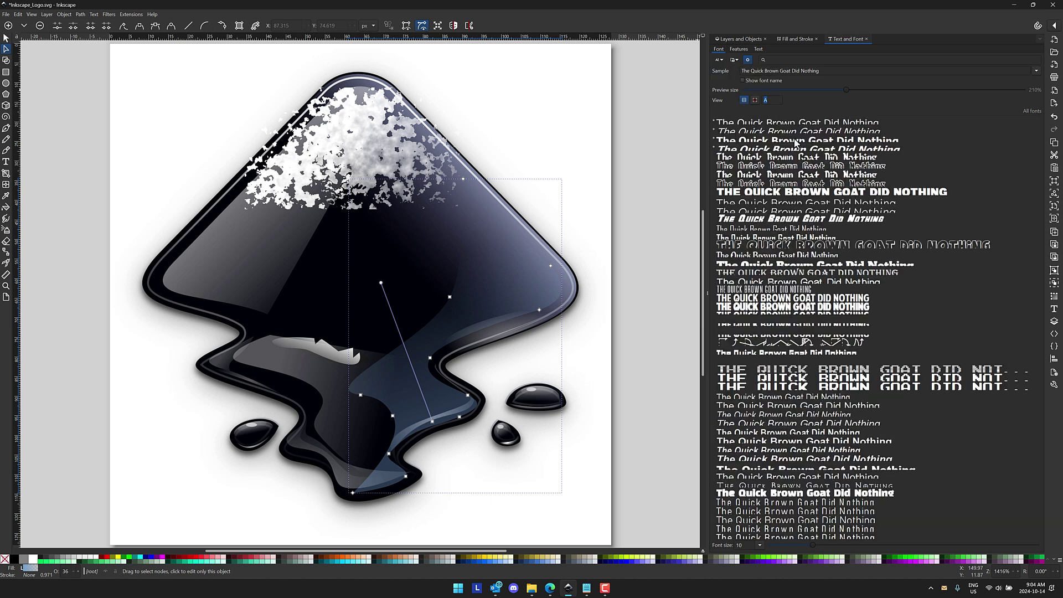
Change the font preview sample text to 'GameFromScratch'.
{"action": "triple_click", "coordinate": [838, 70]}
{"action": "type", "text": "GameFromScratch"}
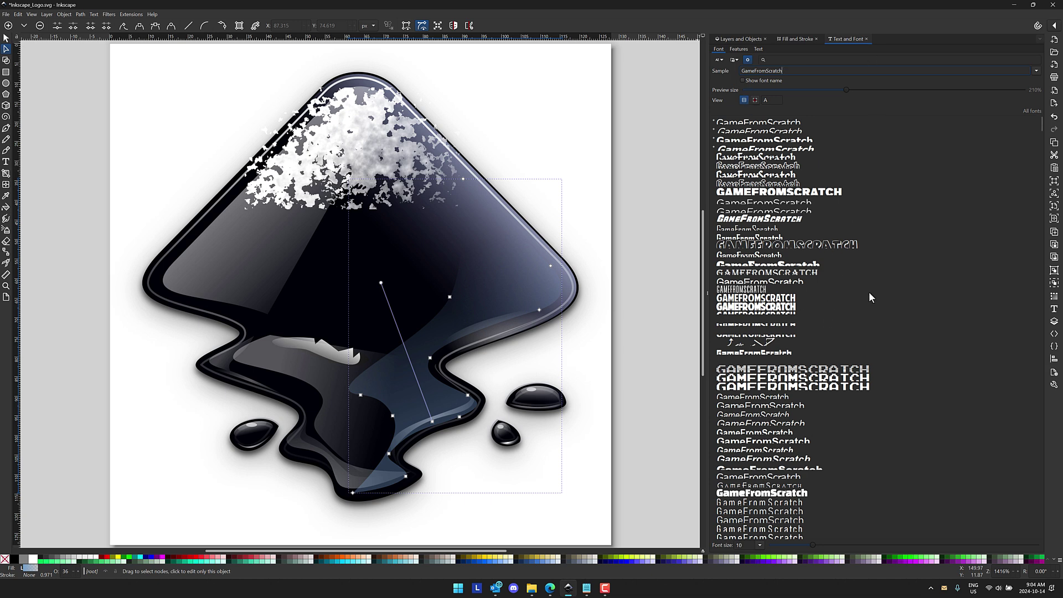
{"action": "scroll", "coordinate": [868, 291], "scroll_direction": "down", "scroll_amount": 10}
{"action": "scroll", "coordinate": [872, 294], "scroll_direction": "down", "scroll_amount": 15}
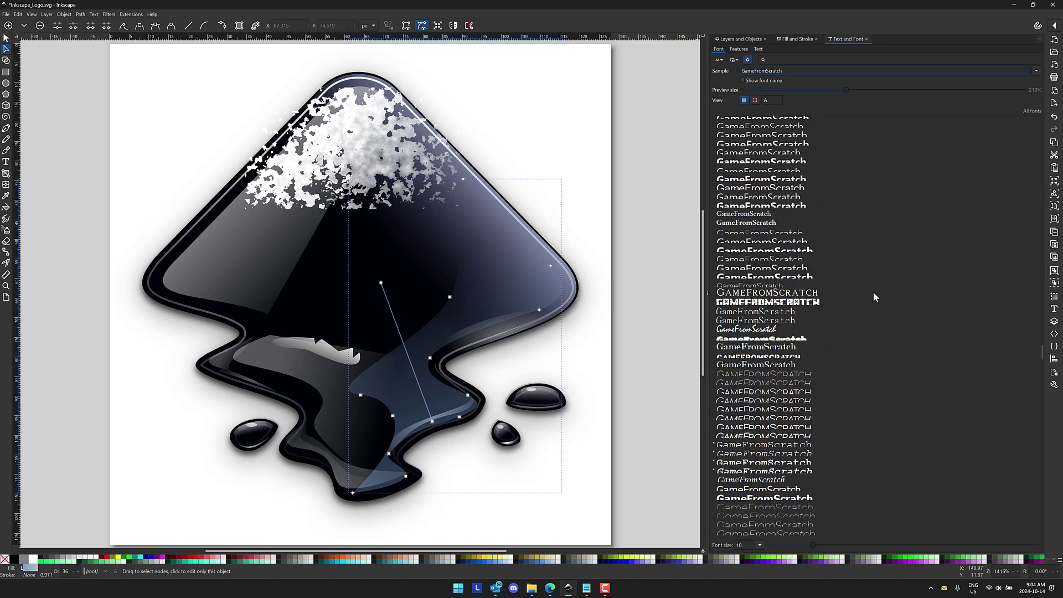
{"action": "scroll", "coordinate": [872, 285], "scroll_direction": "up", "scroll_amount": 10}
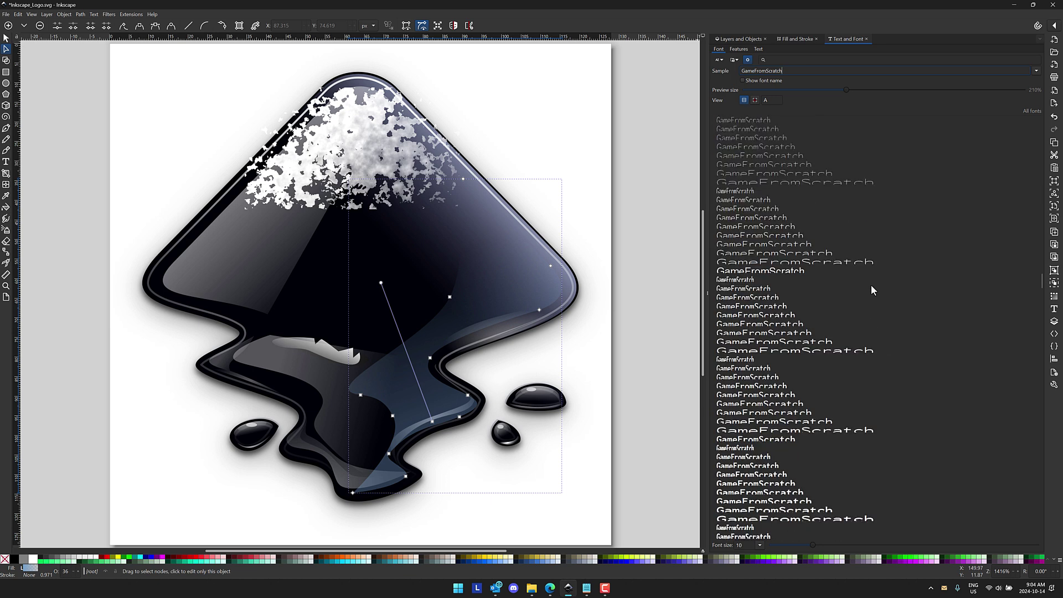
Filter the font list to the Serif collection after briefly trying Variable.
{"action": "left_click", "coordinate": [735, 60]}
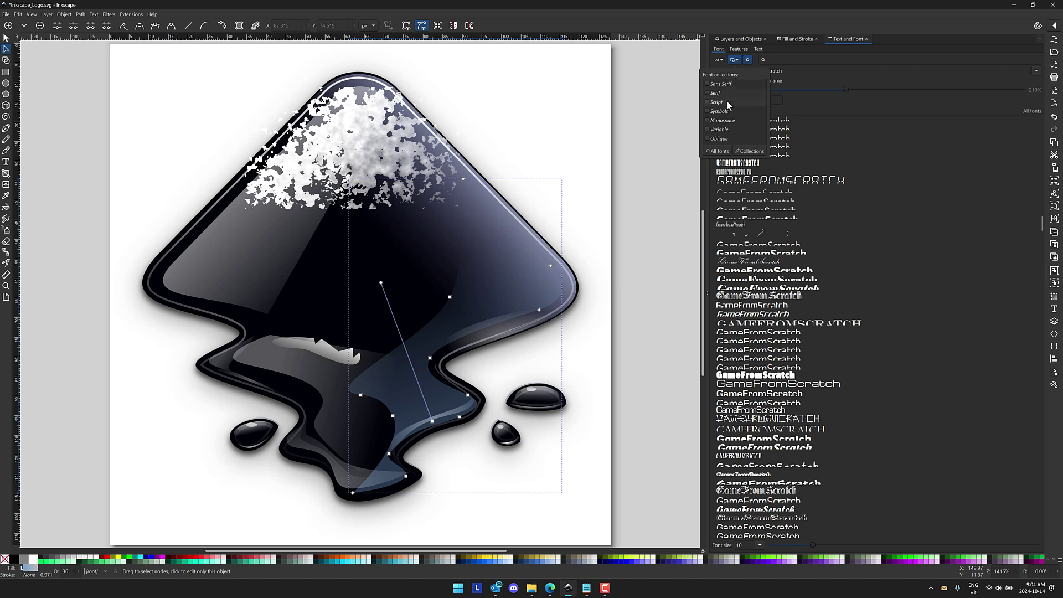
{"action": "left_click", "coordinate": [718, 130]}
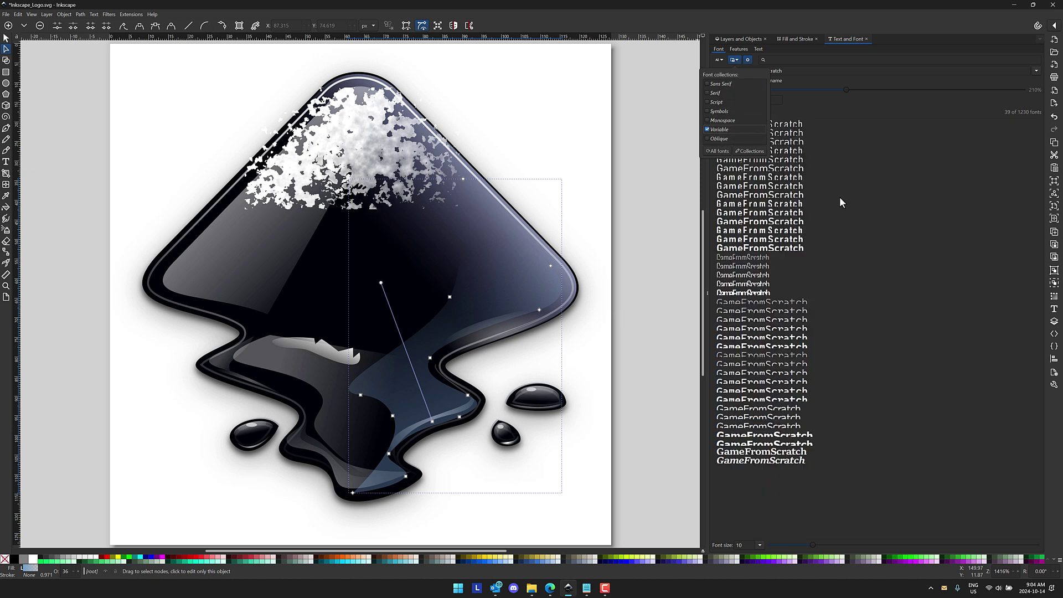
{"action": "left_click", "coordinate": [716, 93]}
{"action": "left_click", "coordinate": [714, 130]}
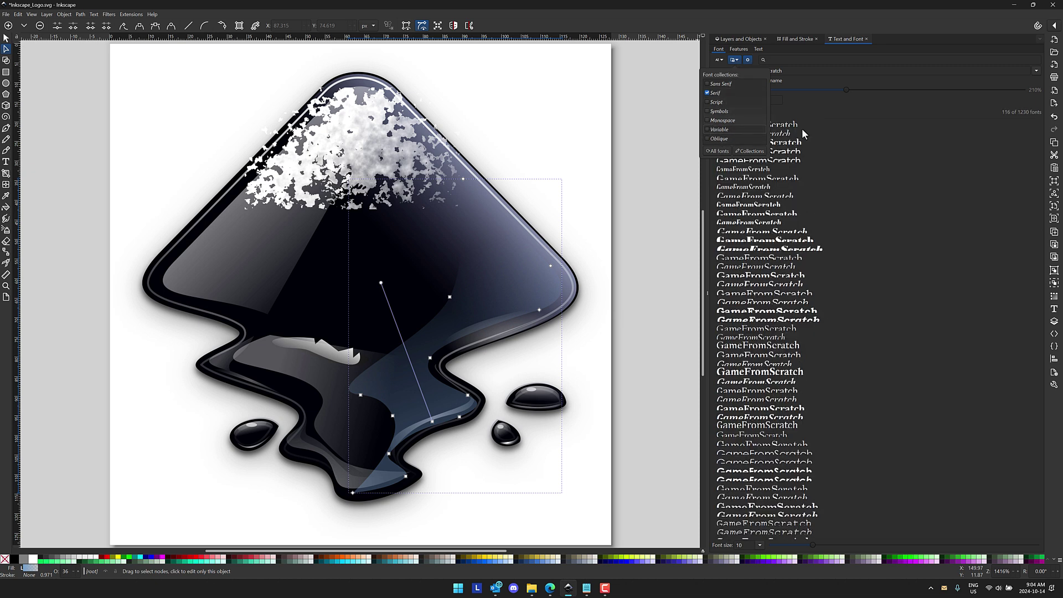
{"action": "left_click", "coordinate": [909, 200]}
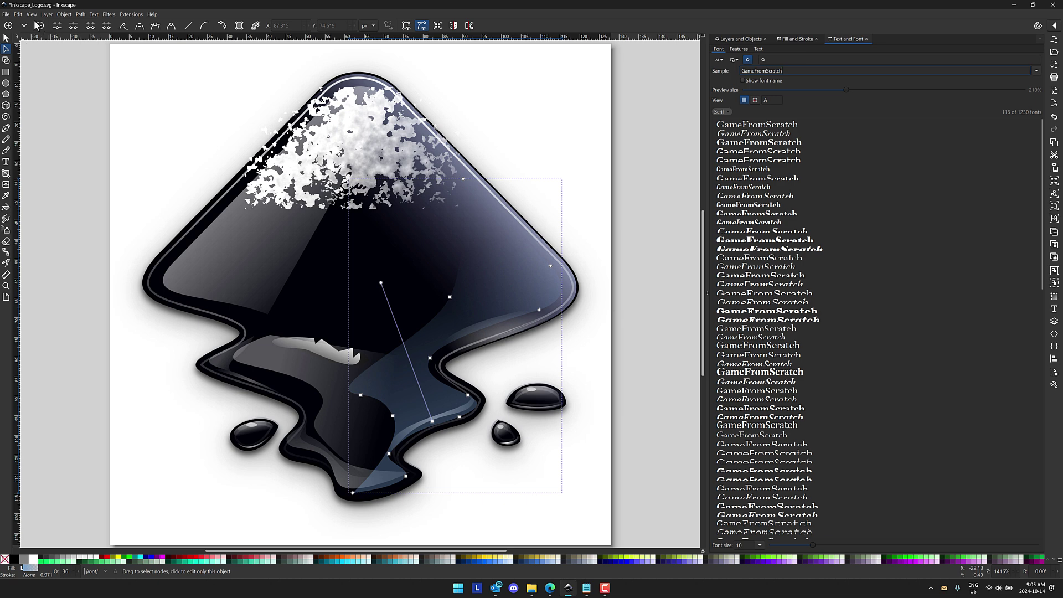
In Document Properties > Grids, add Modular and Axonometric grids, reselect the modular grid, and close.
{"action": "left_click", "coordinate": [6, 15]}
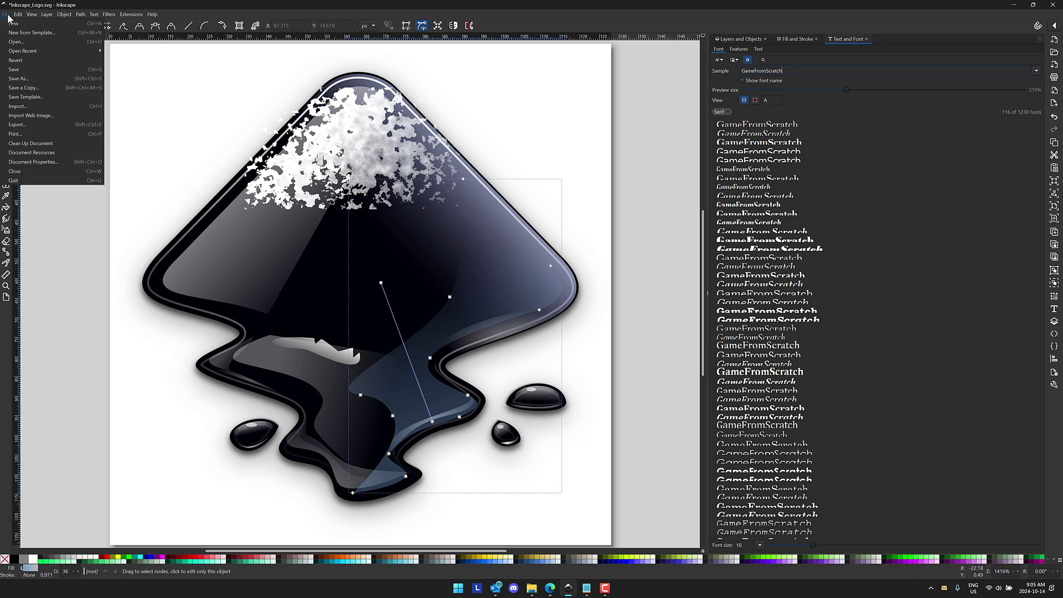
{"action": "left_click", "coordinate": [34, 162]}
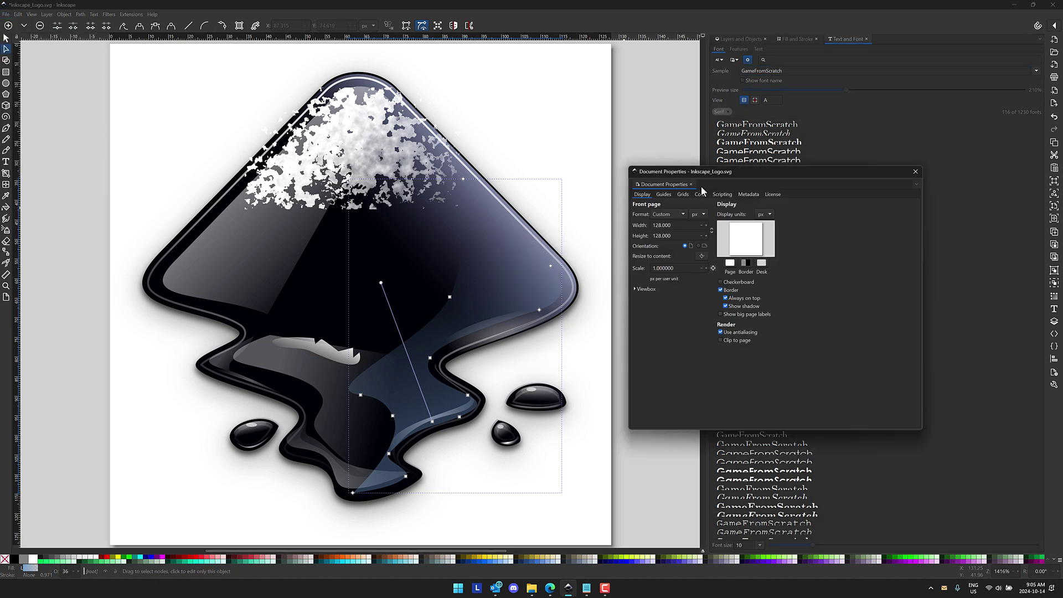
{"action": "left_click", "coordinate": [682, 194]}
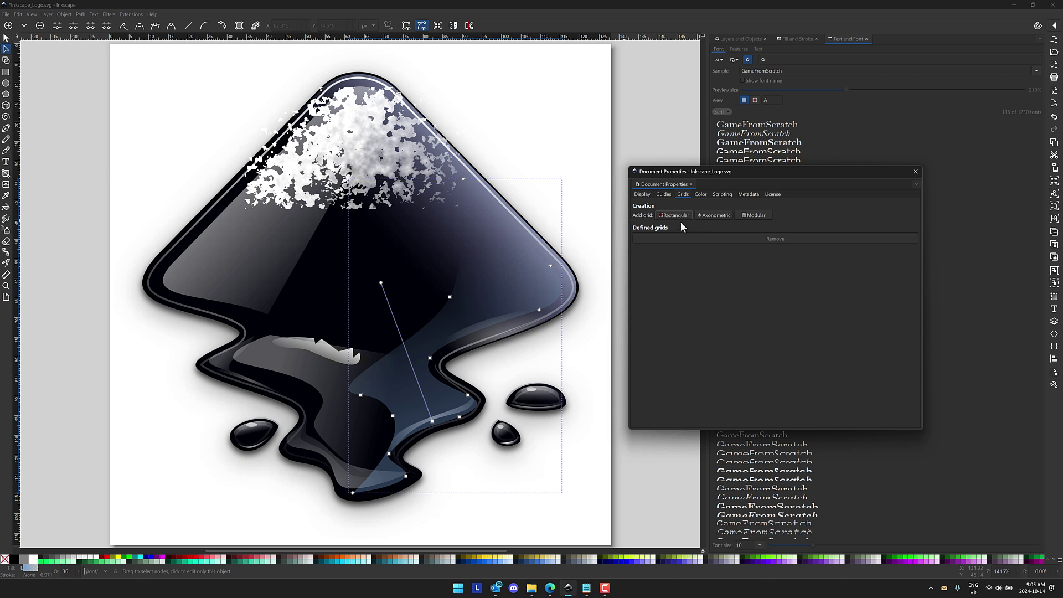
{"action": "left_click", "coordinate": [752, 217]}
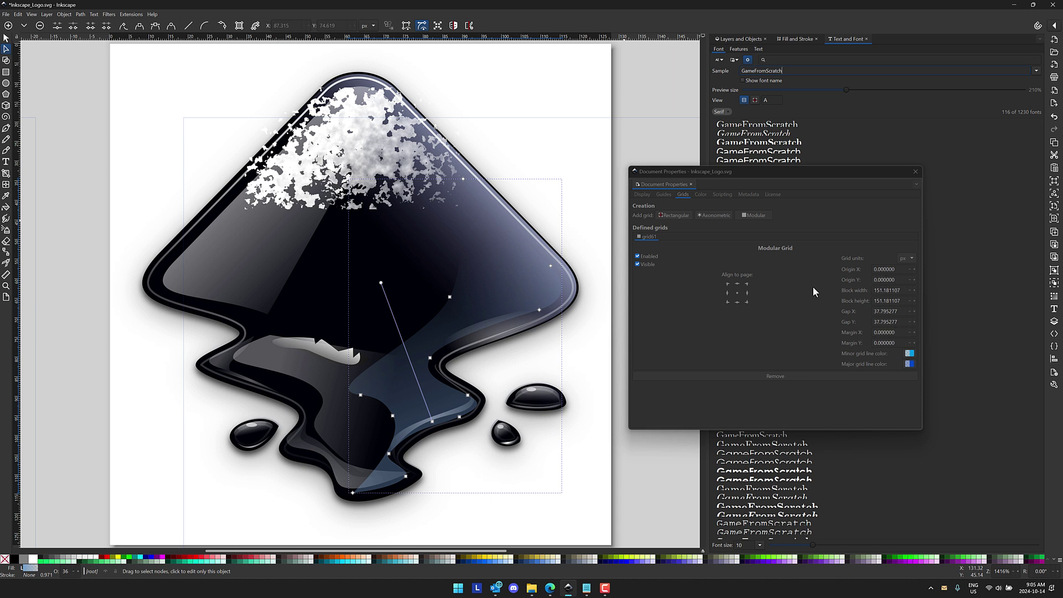
{"action": "left_click", "coordinate": [711, 214]}
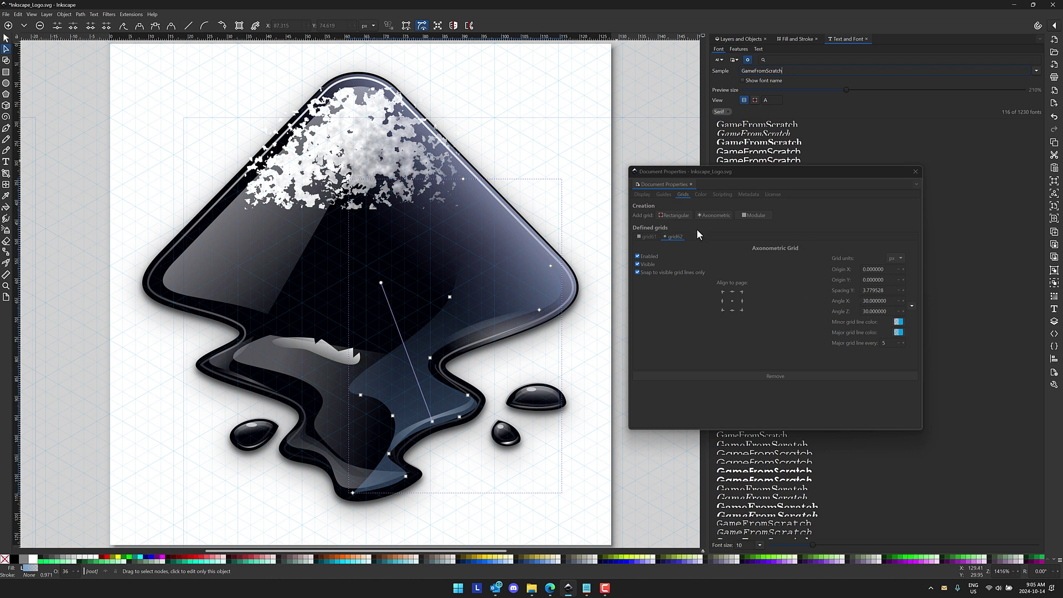
{"action": "left_click", "coordinate": [649, 235]}
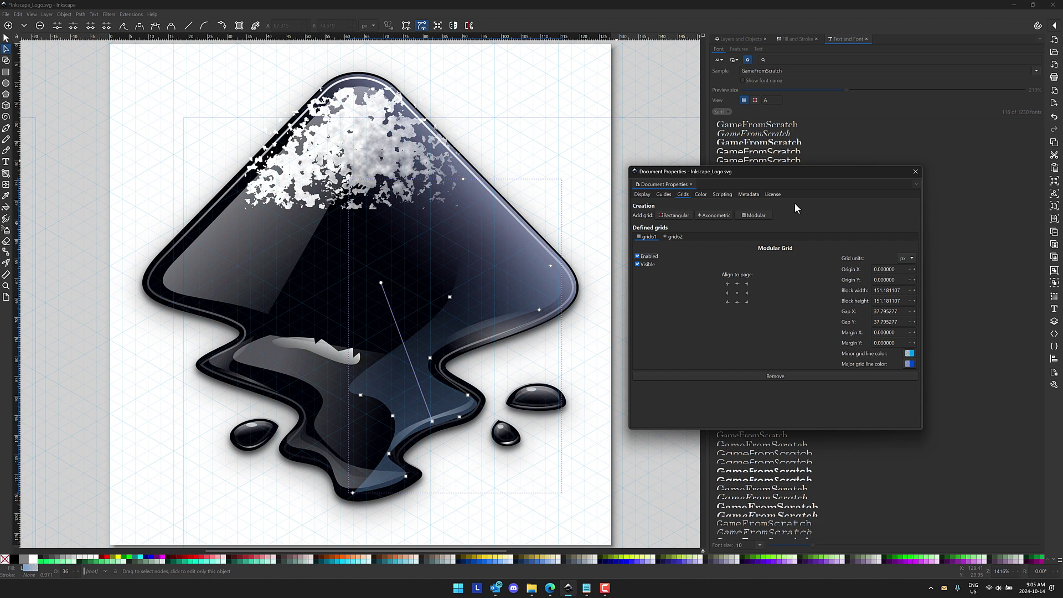
{"action": "left_click", "coordinate": [915, 171]}
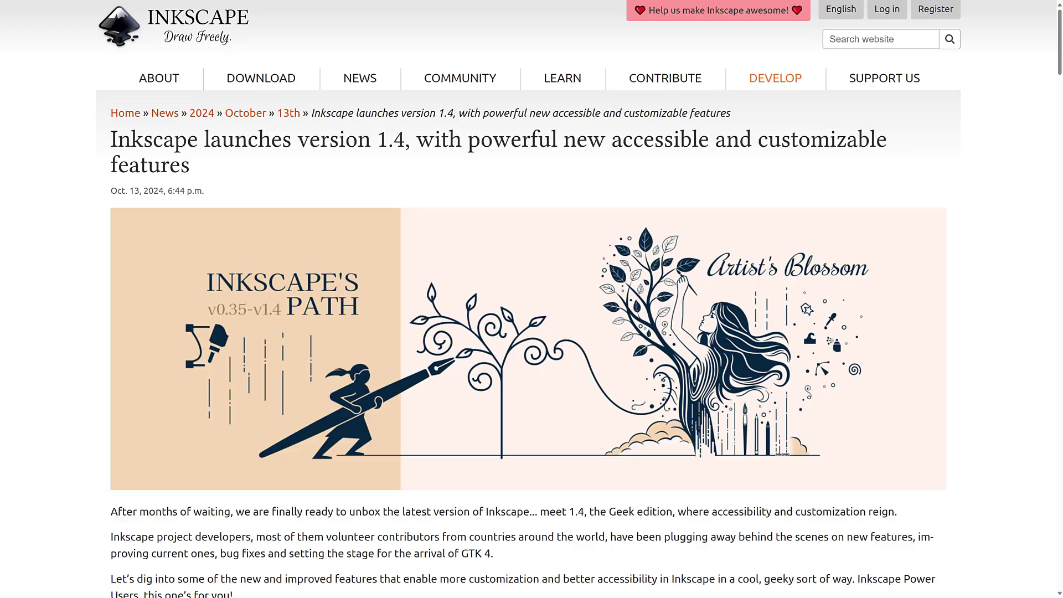
Scroll the 1.4 article past Filter Gallery, Modular Grids and Swatches to Unified Font Browser.
{"action": "scroll", "coordinate": [574, 469], "scroll_direction": "down", "scroll_amount": 10}
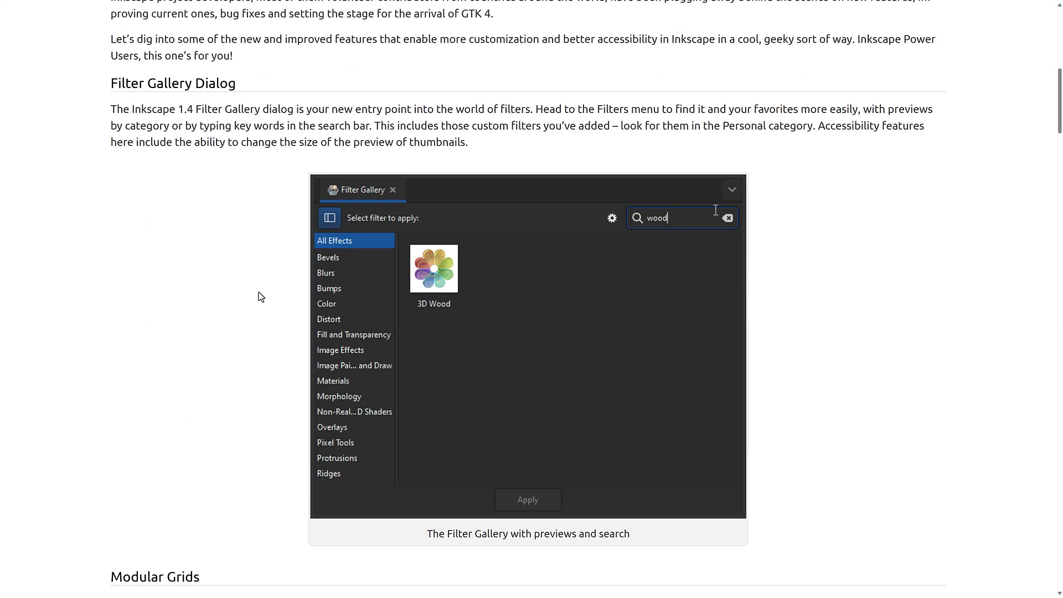
{"action": "scroll", "coordinate": [275, 197], "scroll_direction": "down", "scroll_amount": 4}
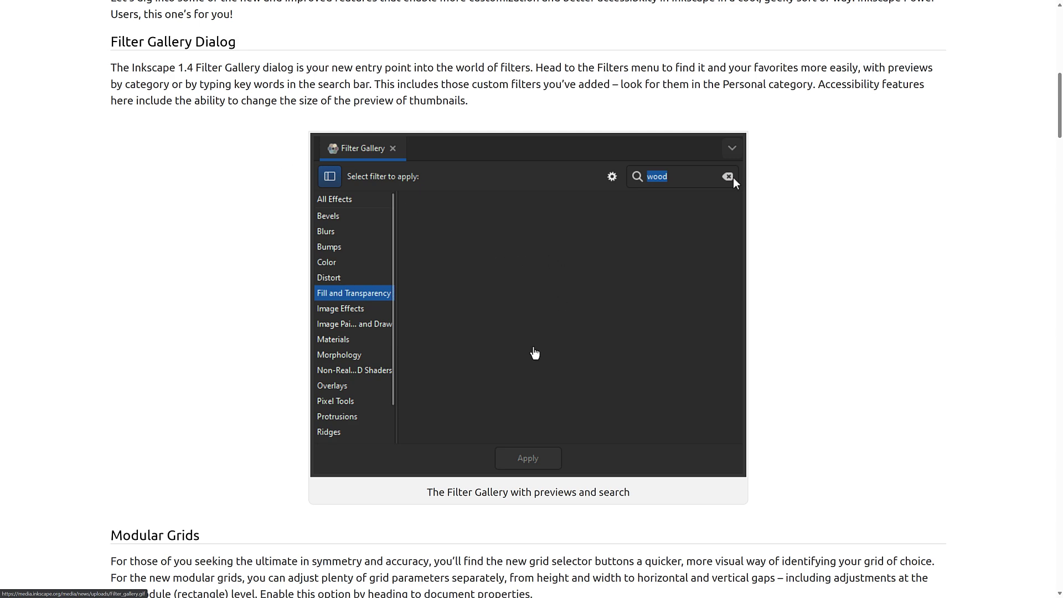
{"action": "scroll", "coordinate": [675, 244], "scroll_direction": "down", "scroll_amount": 5}
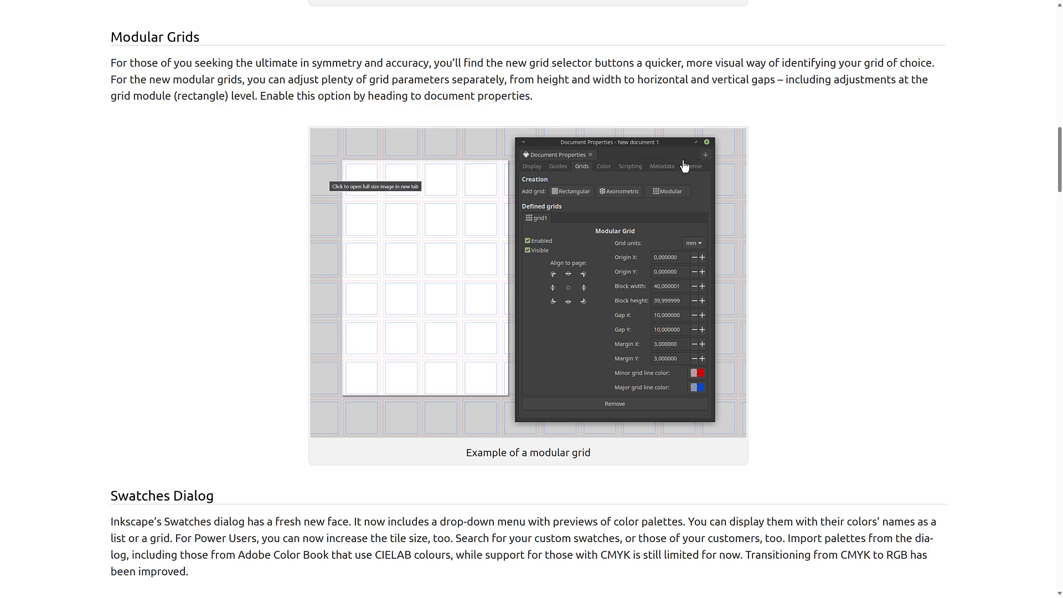
{"action": "scroll", "coordinate": [319, 308], "scroll_direction": "down", "scroll_amount": 3}
{"action": "scroll", "coordinate": [319, 301], "scroll_direction": "down", "scroll_amount": 3}
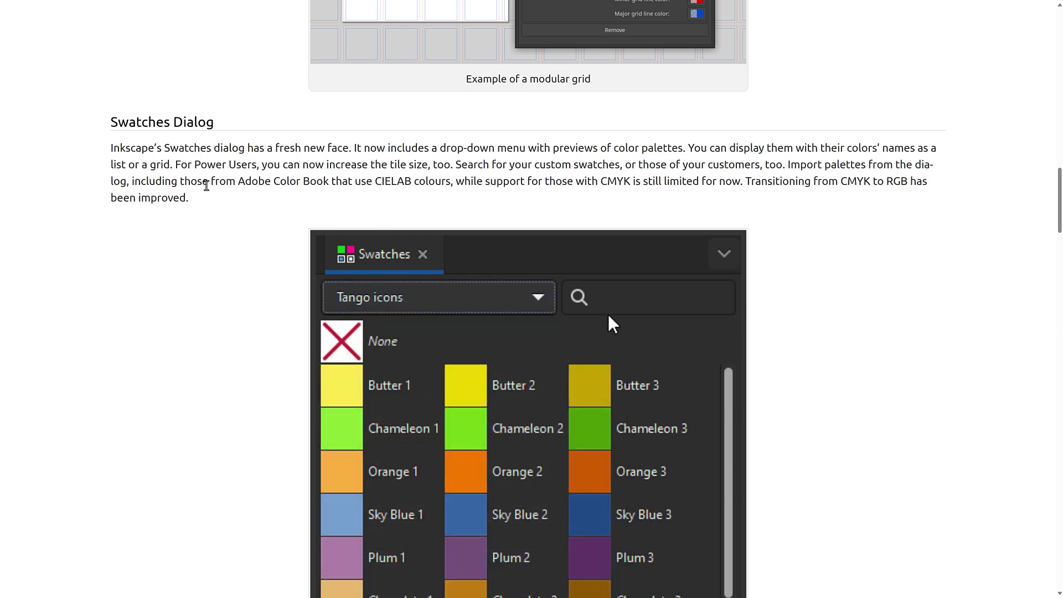
{"action": "scroll", "coordinate": [210, 184], "scroll_direction": "down", "scroll_amount": 1}
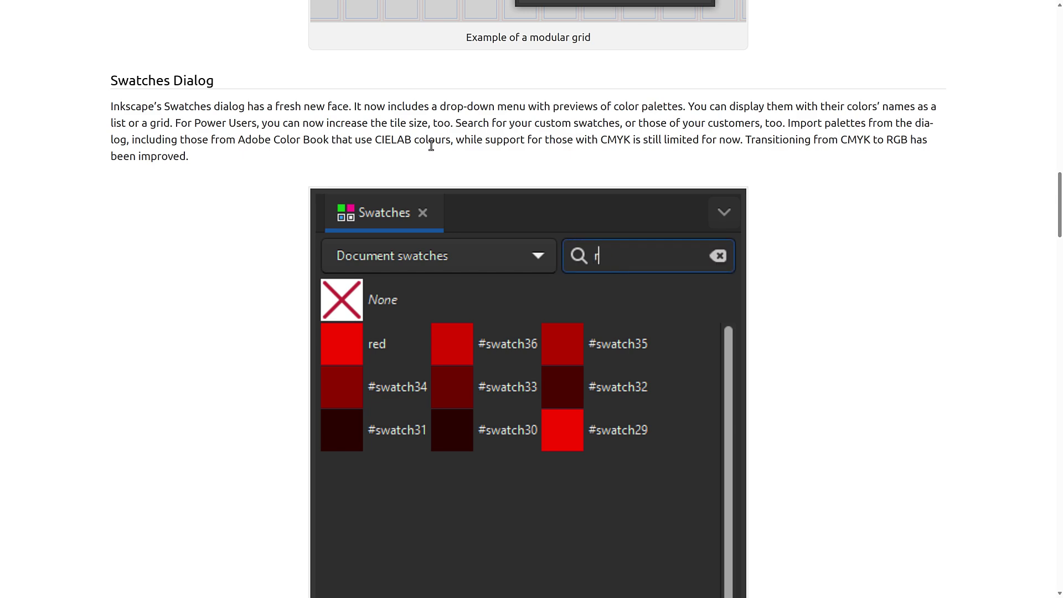
{"action": "scroll", "coordinate": [706, 180], "scroll_direction": "down", "scroll_amount": 5}
{"action": "scroll", "coordinate": [707, 178], "scroll_direction": "down", "scroll_amount": 8}
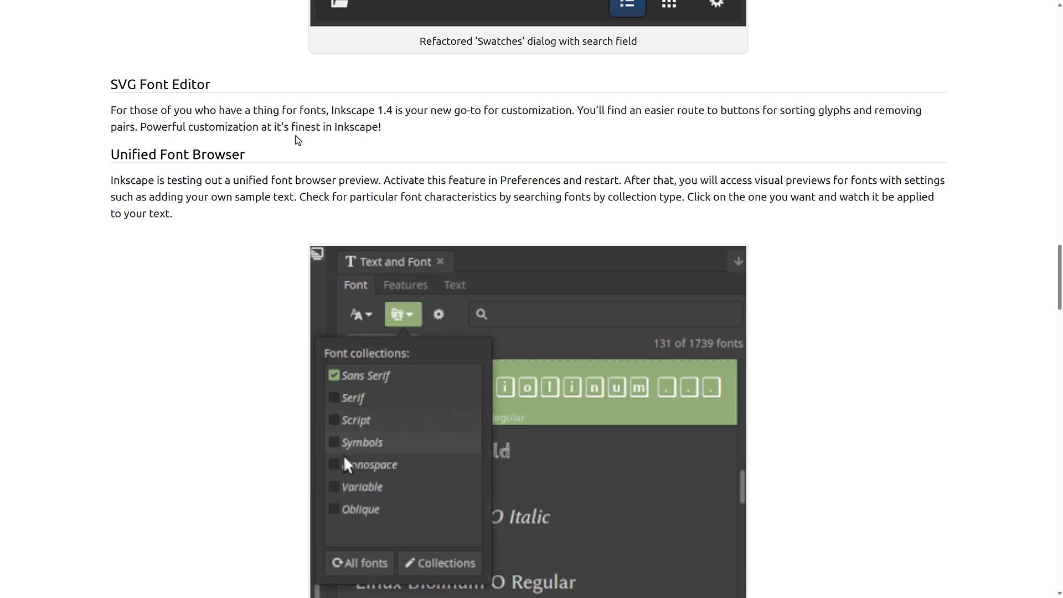
Scroll past Customizable Handles and Shape Builder to the Object Properties Dialog section.
{"action": "scroll", "coordinate": [297, 140], "scroll_direction": "down", "scroll_amount": 3}
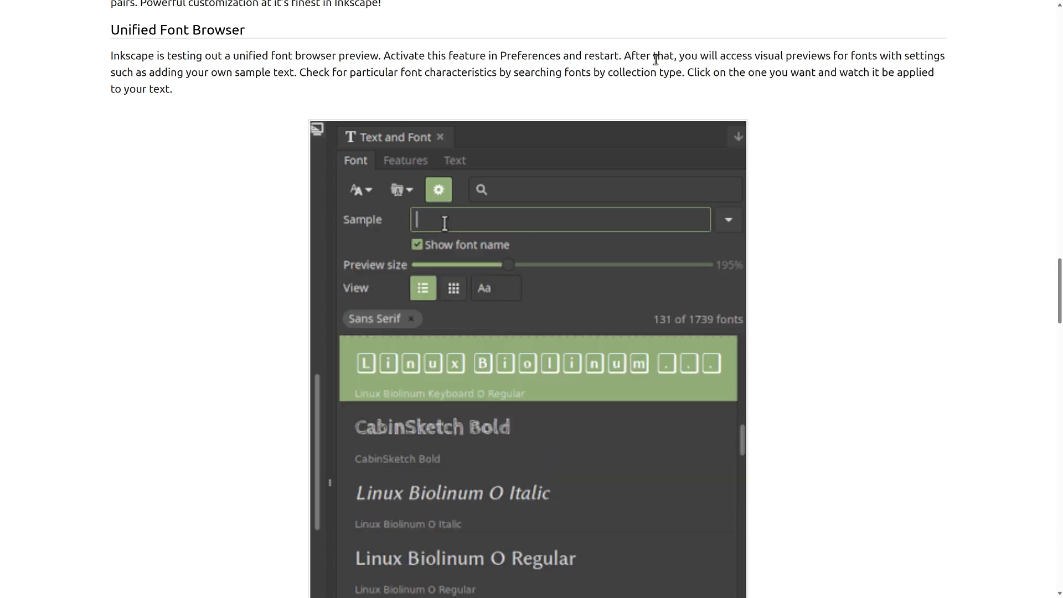
{"action": "scroll", "coordinate": [424, 403], "scroll_direction": "down", "scroll_amount": 3}
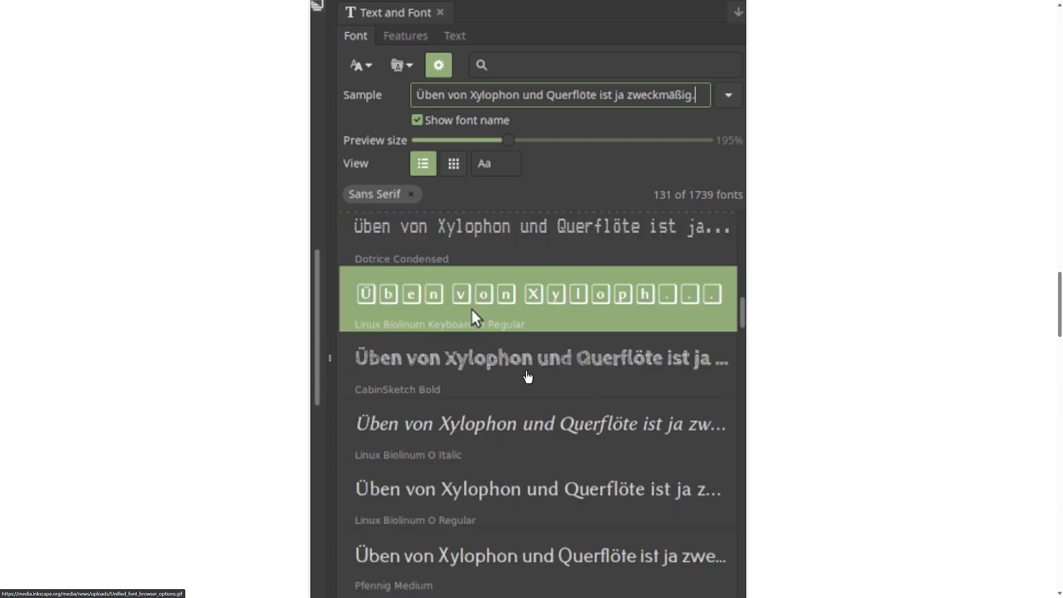
{"action": "scroll", "coordinate": [527, 376], "scroll_direction": "down", "scroll_amount": 6}
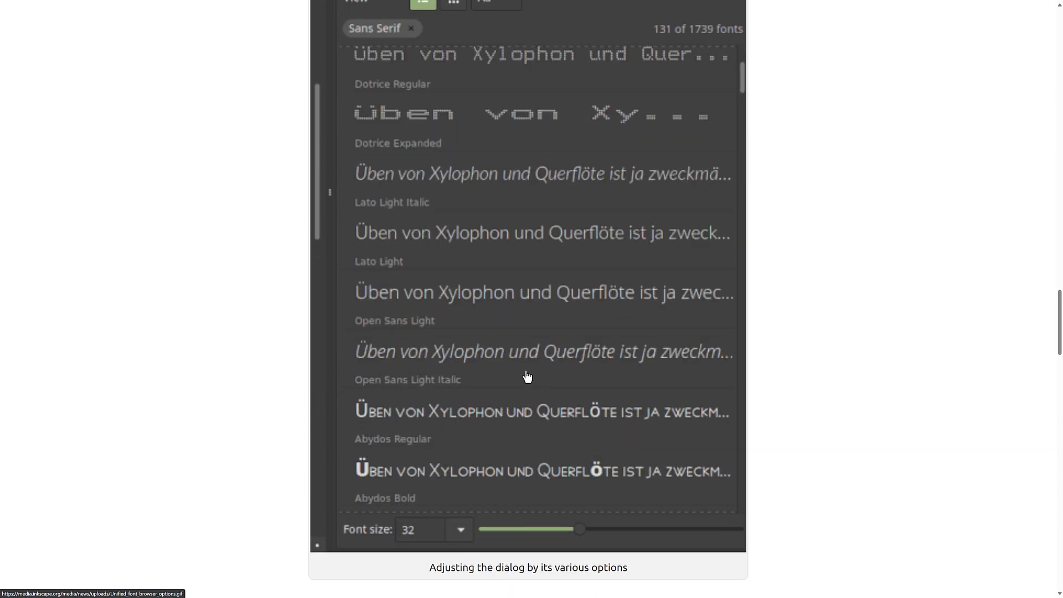
{"action": "scroll", "coordinate": [554, 216], "scroll_direction": "down", "scroll_amount": 7}
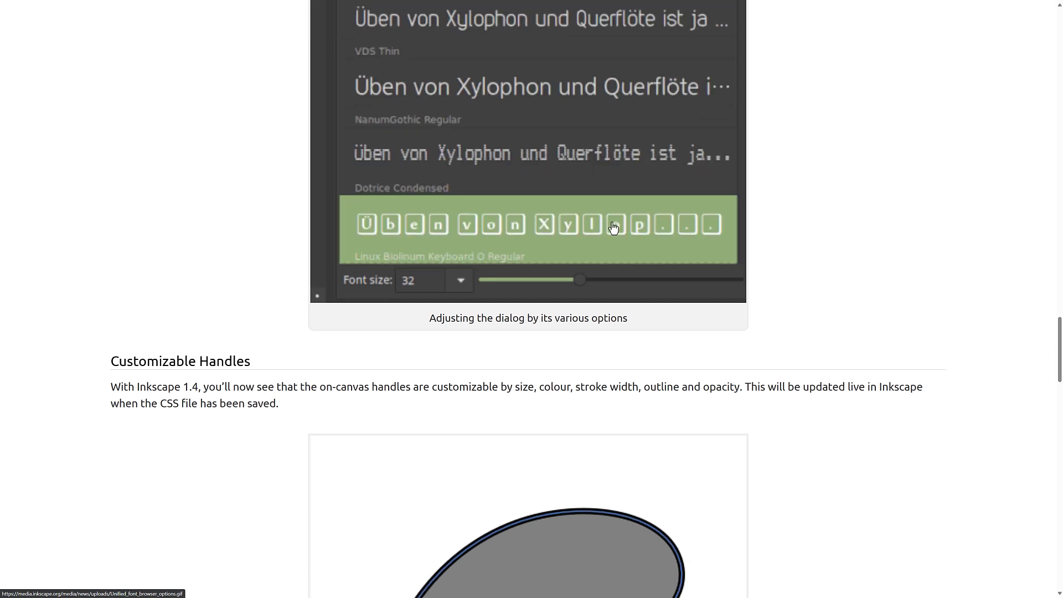
{"action": "scroll", "coordinate": [611, 217], "scroll_direction": "down", "scroll_amount": 1}
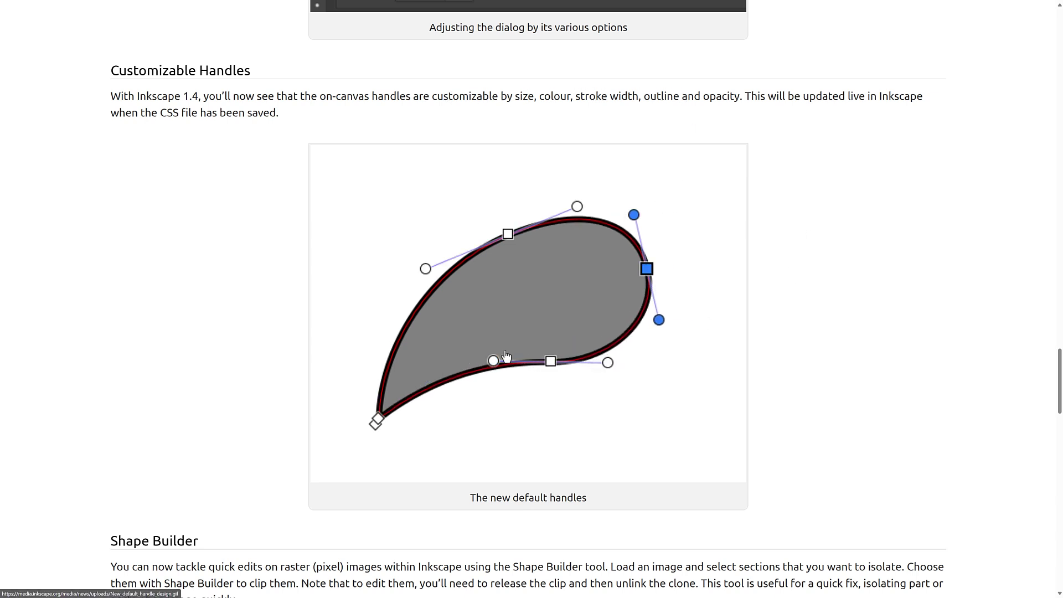
{"action": "scroll", "coordinate": [702, 281], "scroll_direction": "down", "scroll_amount": 2}
{"action": "scroll", "coordinate": [701, 281], "scroll_direction": "down", "scroll_amount": 8}
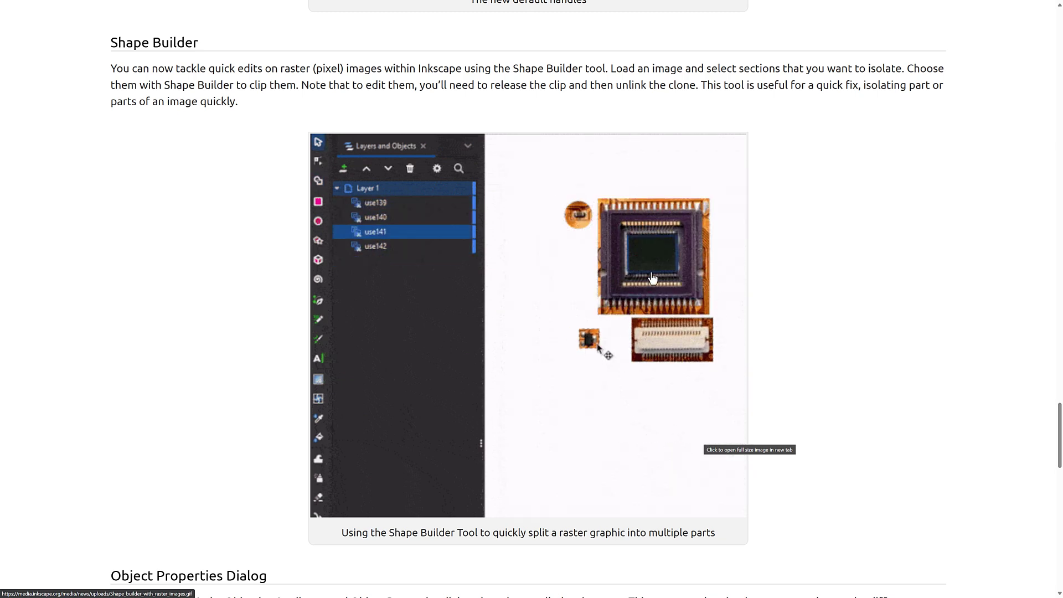
{"action": "scroll", "coordinate": [739, 325], "scroll_direction": "down", "scroll_amount": 5}
{"action": "scroll", "coordinate": [739, 325], "scroll_direction": "down", "scroll_amount": 3}
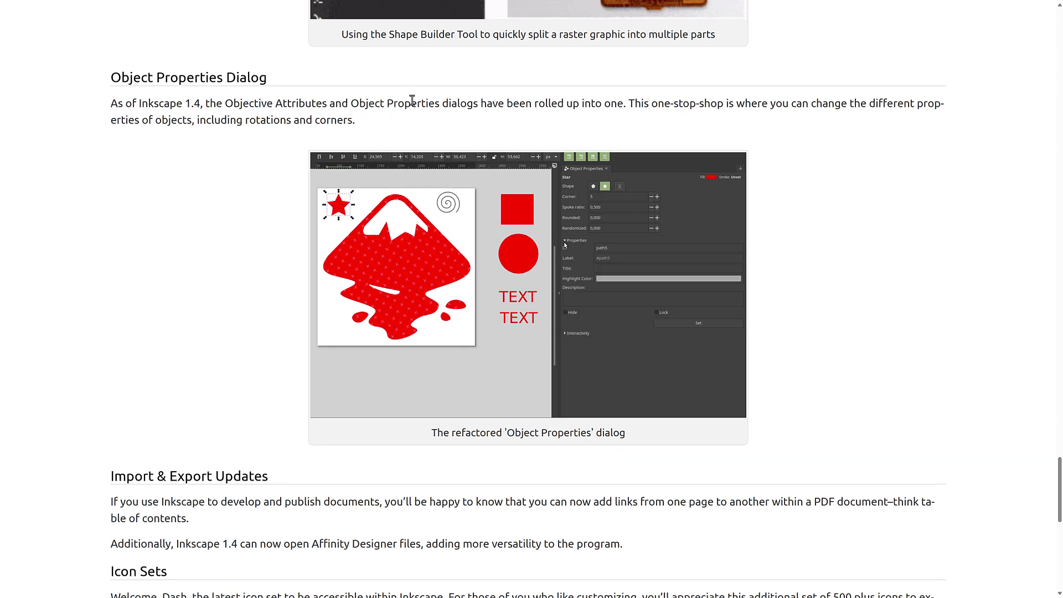
Scroll down the 1.4 article and briefly highlight the sentence about opening Affinity Designer files.
{"action": "scroll", "coordinate": [719, 184], "scroll_direction": "down", "scroll_amount": 6}
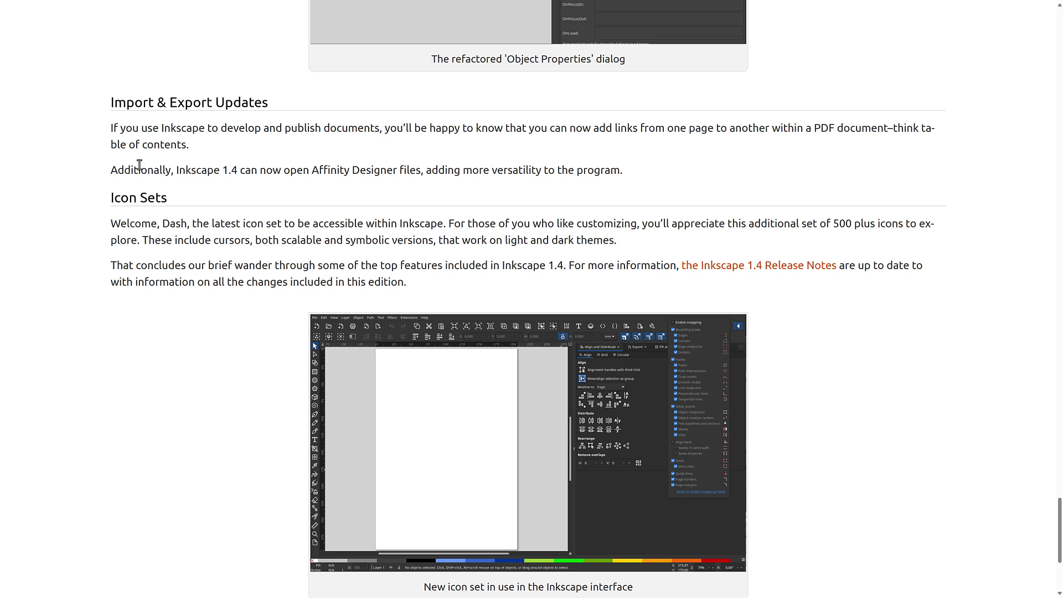
{"action": "left_click_drag", "start_coordinate": [179, 170], "coordinate": [624, 171]}
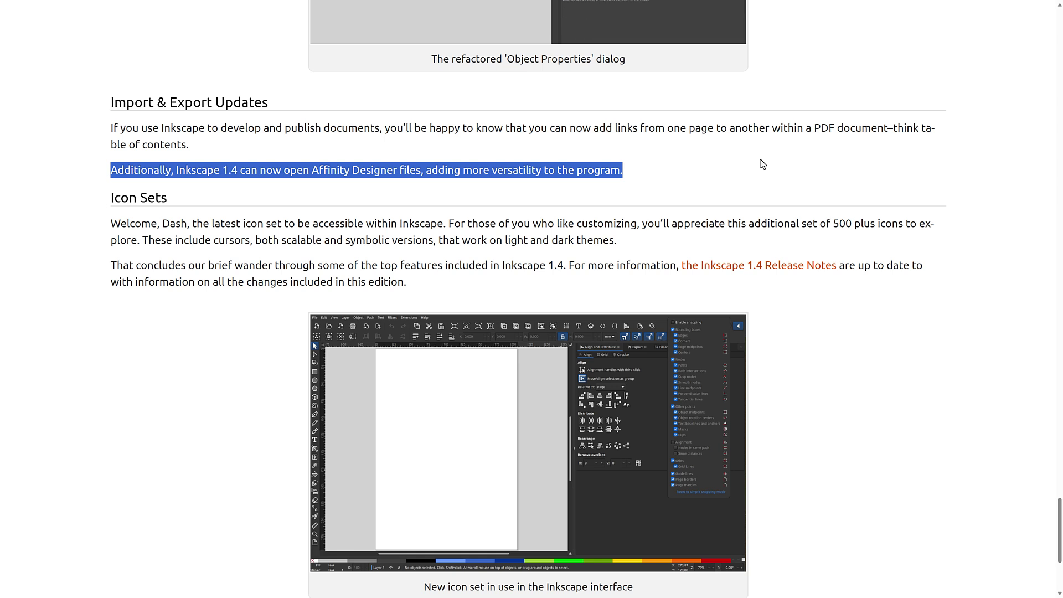
{"action": "left_click", "coordinate": [762, 164]}
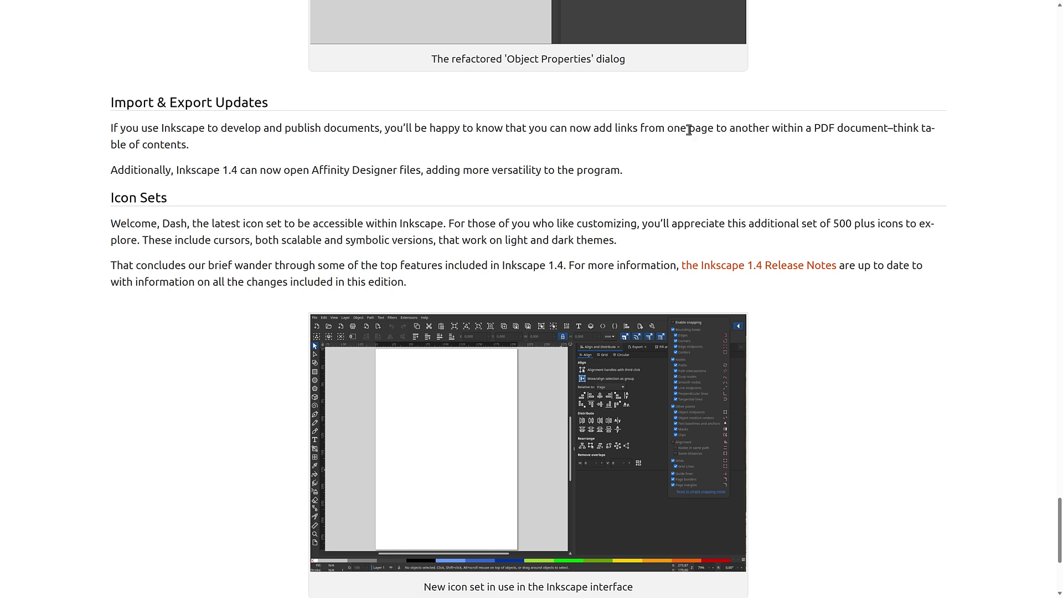
Highlight text in the Icon Sets paragraph, then scroll back up to the Swatches Dialog section.
{"action": "scroll", "coordinate": [825, 166], "scroll_direction": "down", "scroll_amount": 3}
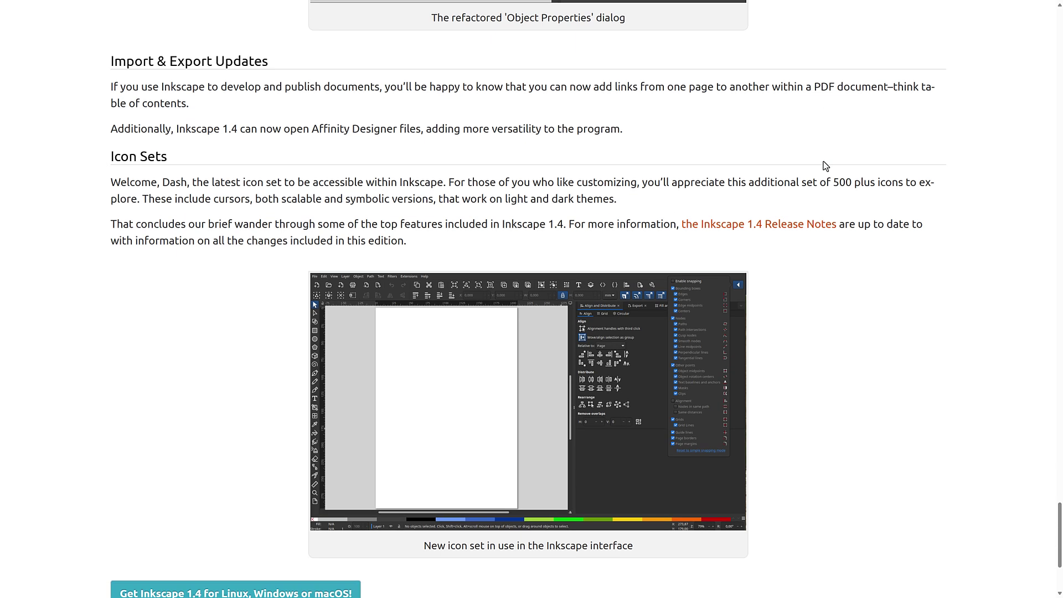
{"action": "left_click_drag", "start_coordinate": [338, 63], "coordinate": [556, 107]}
{"action": "left_click", "coordinate": [558, 113]}
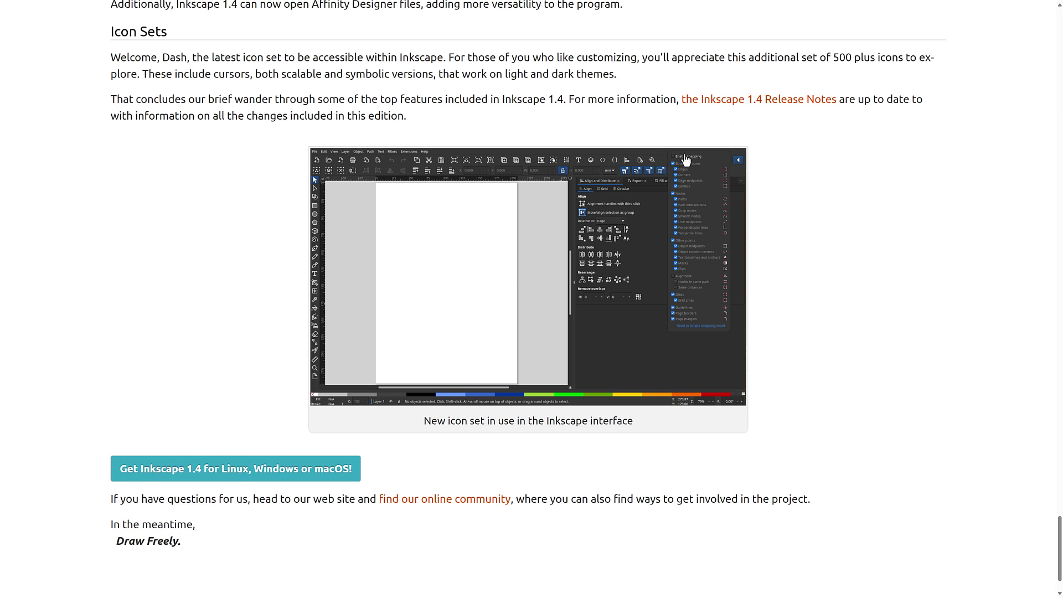
{"action": "scroll", "coordinate": [942, 268], "scroll_direction": "up", "scroll_amount": 20}
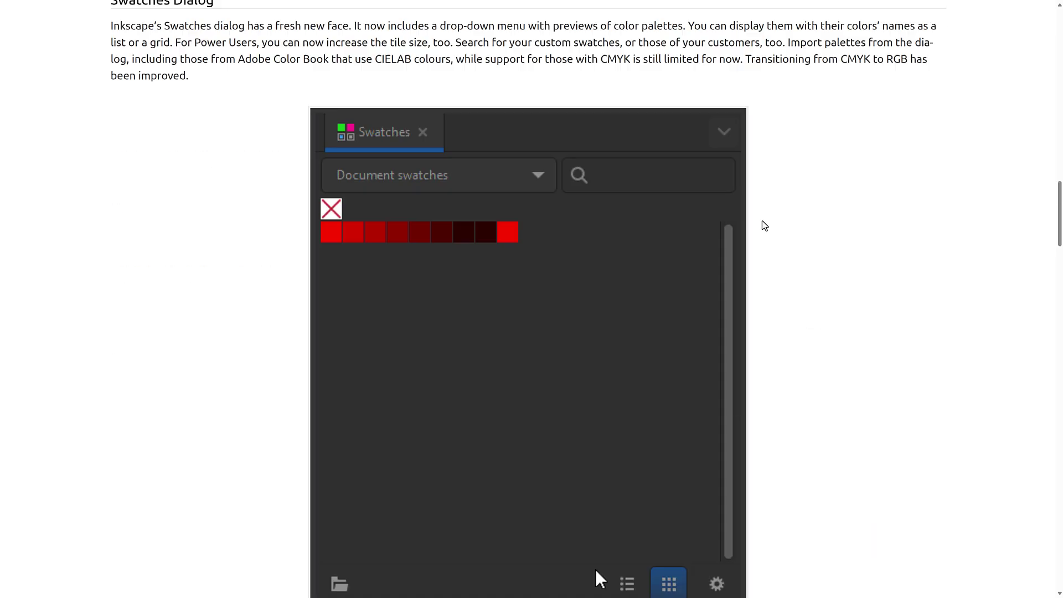
{"action": "key", "text": "ctrl+Tab"}
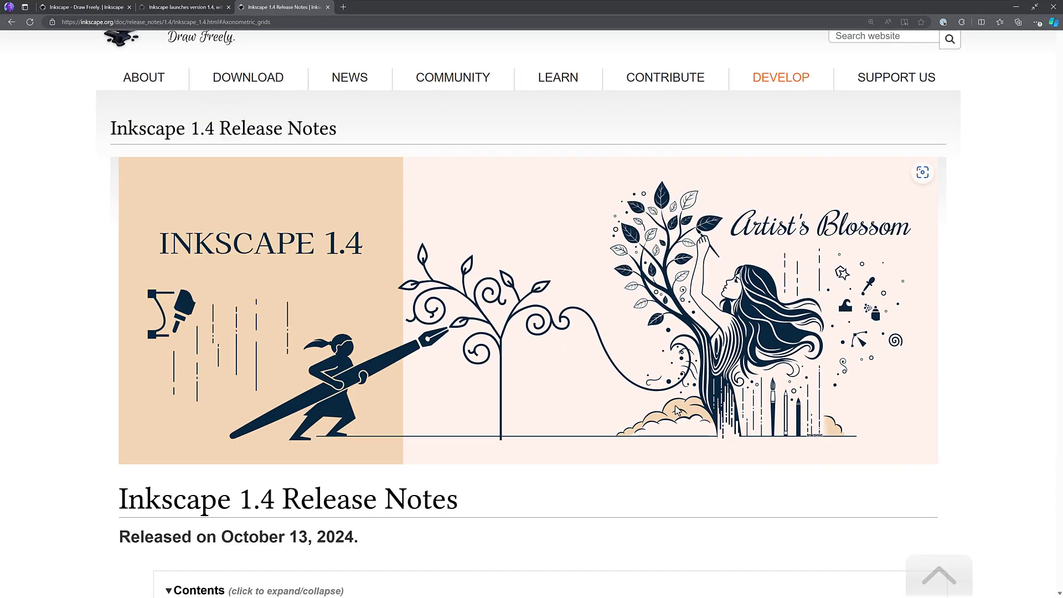
{"action": "scroll", "coordinate": [714, 407], "scroll_direction": "down", "scroll_amount": 15}
{"action": "scroll", "coordinate": [711, 371], "scroll_direction": "down", "scroll_amount": 20}
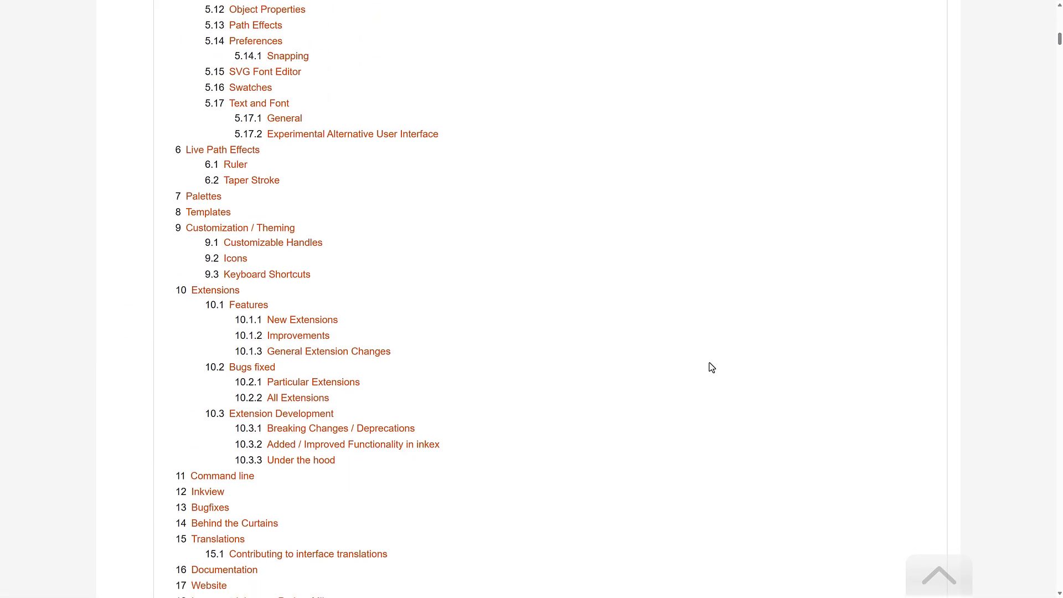
{"action": "scroll", "coordinate": [710, 357], "scroll_direction": "down", "scroll_amount": 20}
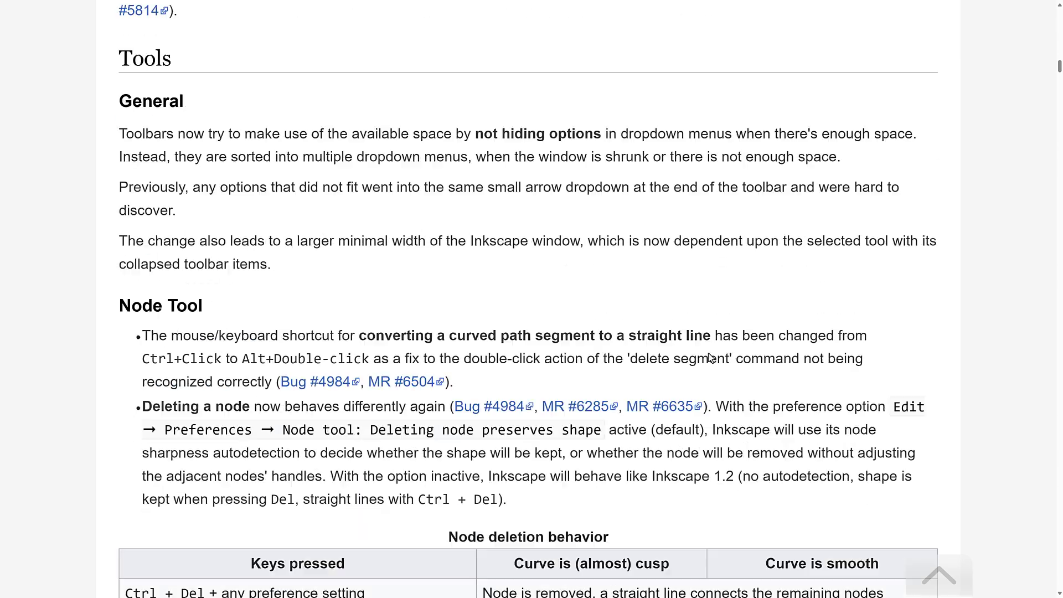
{"action": "scroll", "coordinate": [710, 356], "scroll_direction": "down", "scroll_amount": 20}
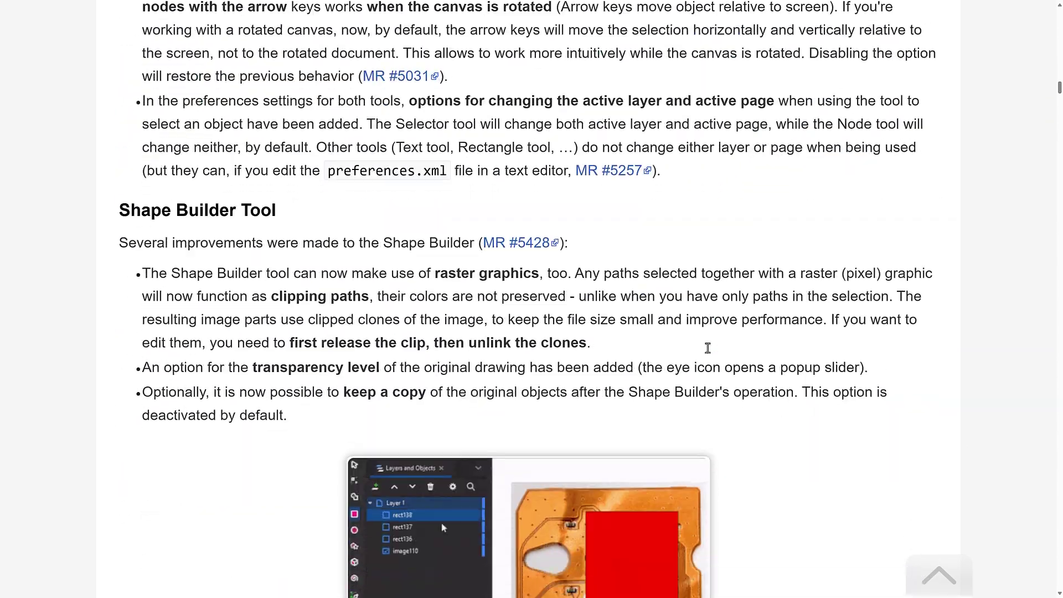
{"action": "scroll", "coordinate": [710, 351], "scroll_direction": "down", "scroll_amount": 20}
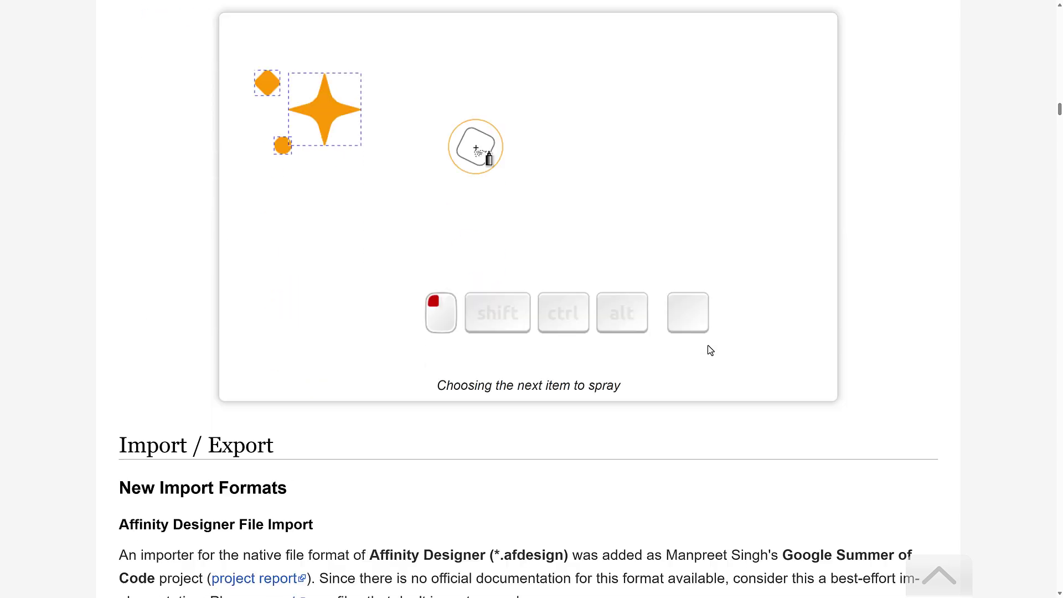
{"action": "scroll", "coordinate": [709, 349], "scroll_direction": "down", "scroll_amount": 20}
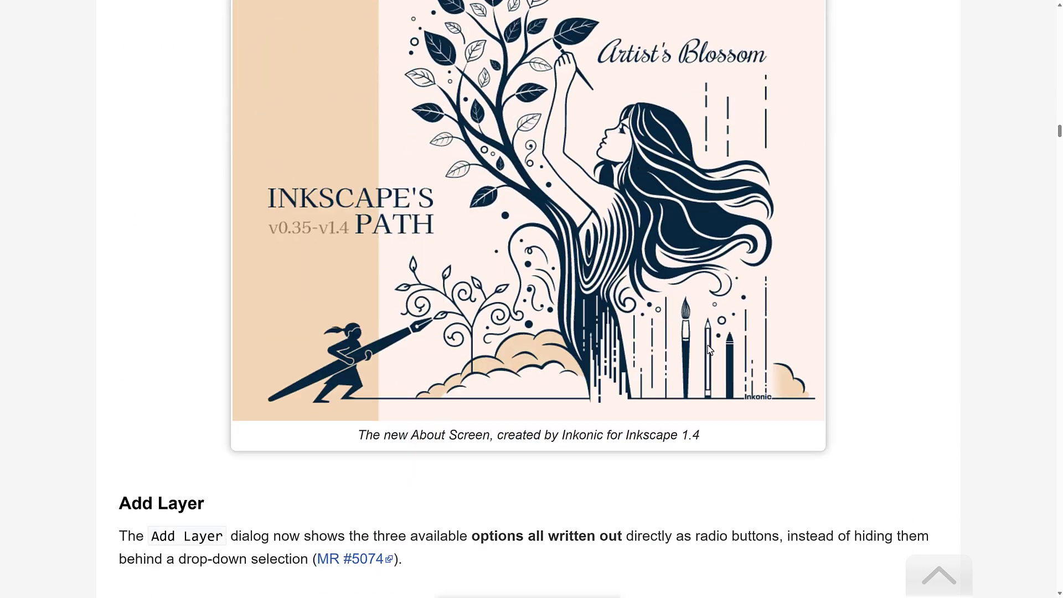
{"action": "scroll", "coordinate": [709, 350], "scroll_direction": "down", "scroll_amount": 20}
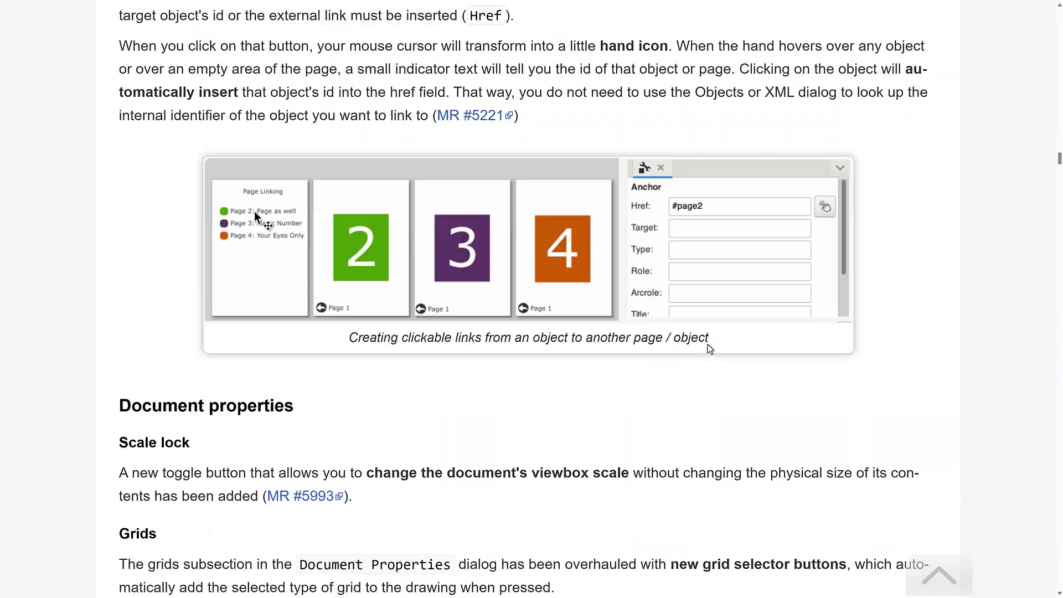
{"action": "scroll", "coordinate": [709, 348], "scroll_direction": "down", "scroll_amount": 20}
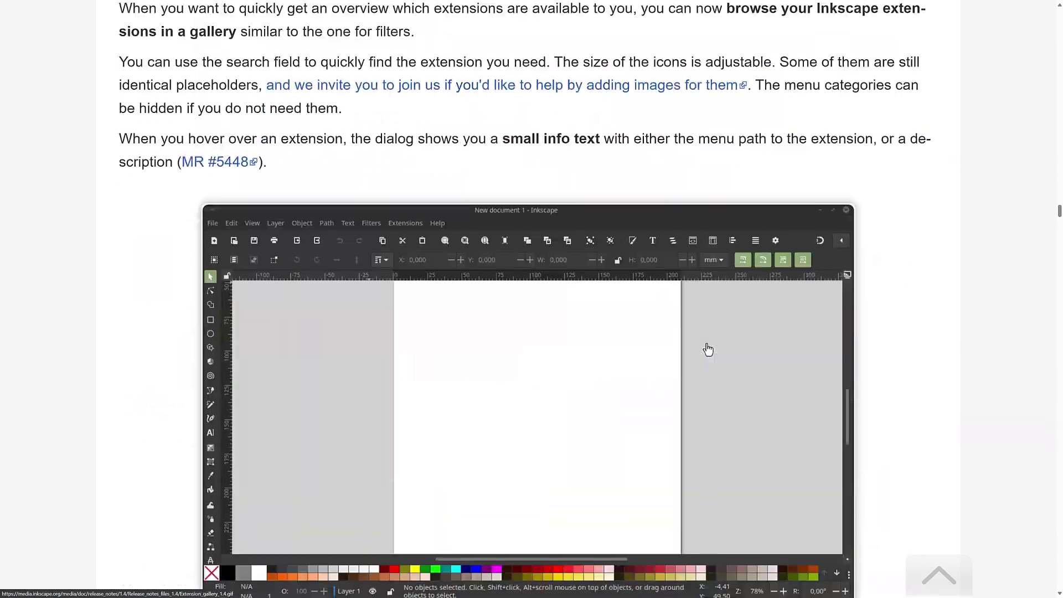
{"action": "scroll", "coordinate": [708, 348], "scroll_direction": "down", "scroll_amount": 20}
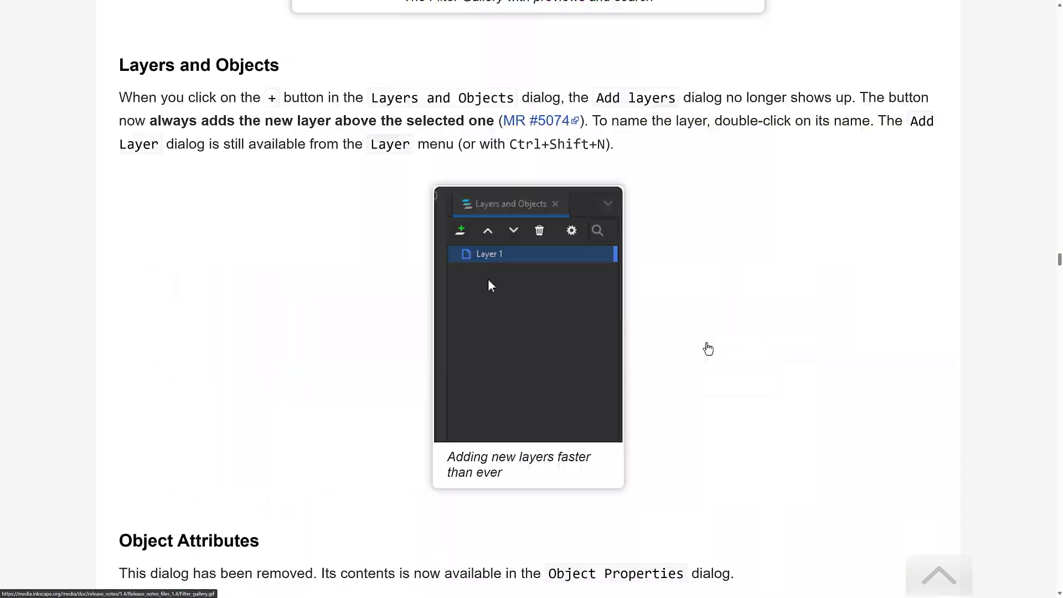
{"action": "scroll", "coordinate": [702, 338], "scroll_direction": "down", "scroll_amount": 20}
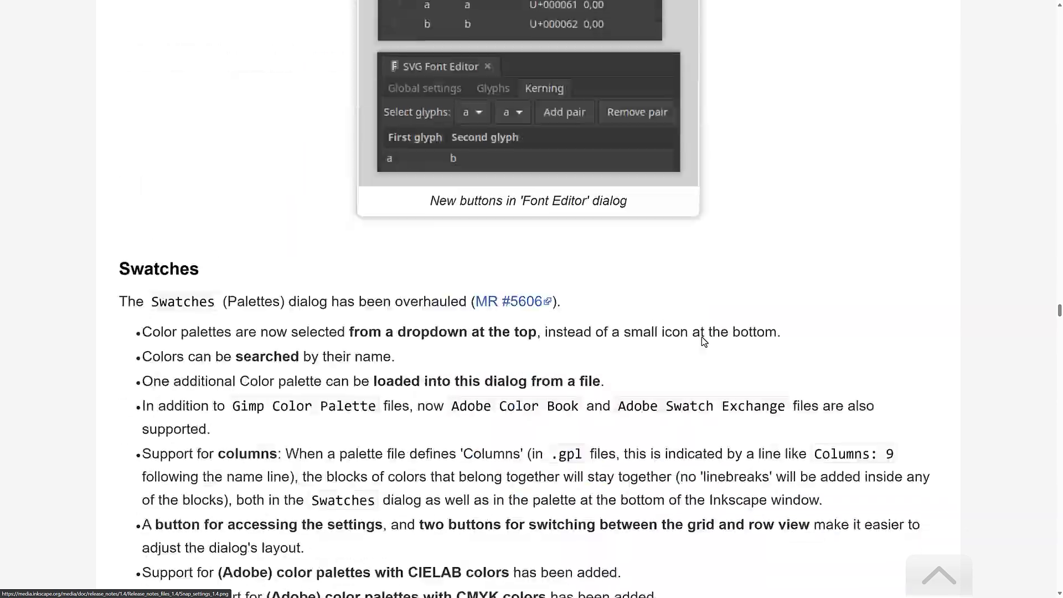
{"action": "scroll", "coordinate": [701, 338], "scroll_direction": "up", "scroll_amount": 20}
{"action": "scroll", "coordinate": [702, 337], "scroll_direction": "up", "scroll_amount": 20}
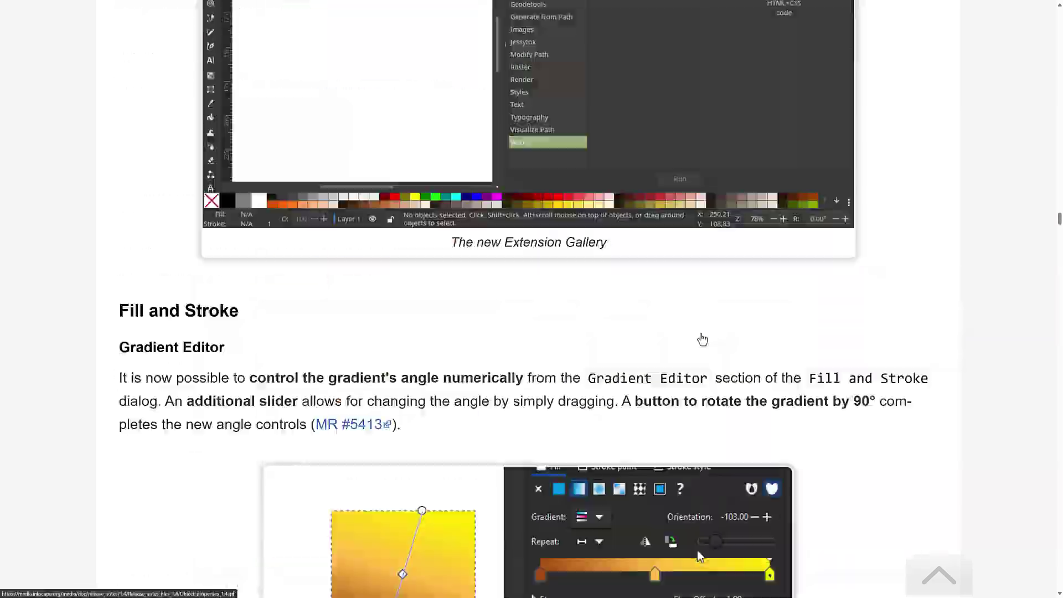
{"action": "scroll", "coordinate": [700, 332], "scroll_direction": "up", "scroll_amount": 15}
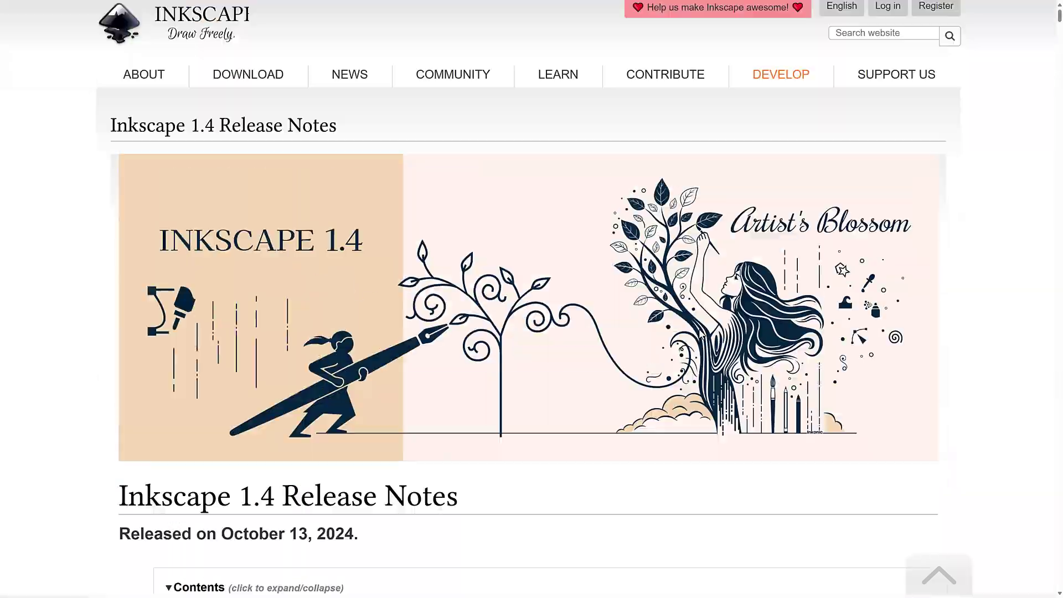